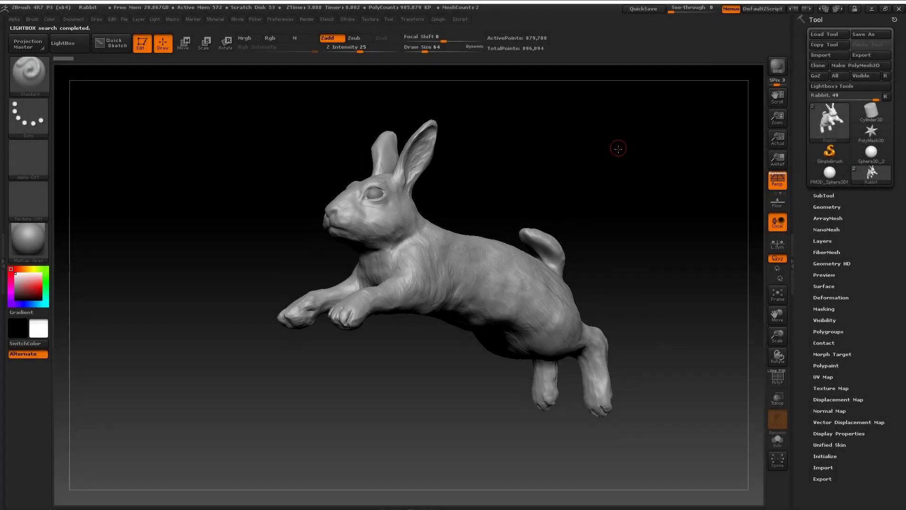
Step: Orbit and zoom in on the rabbit sculpt, ending near a front view
drag(618, 148, 514, 162)
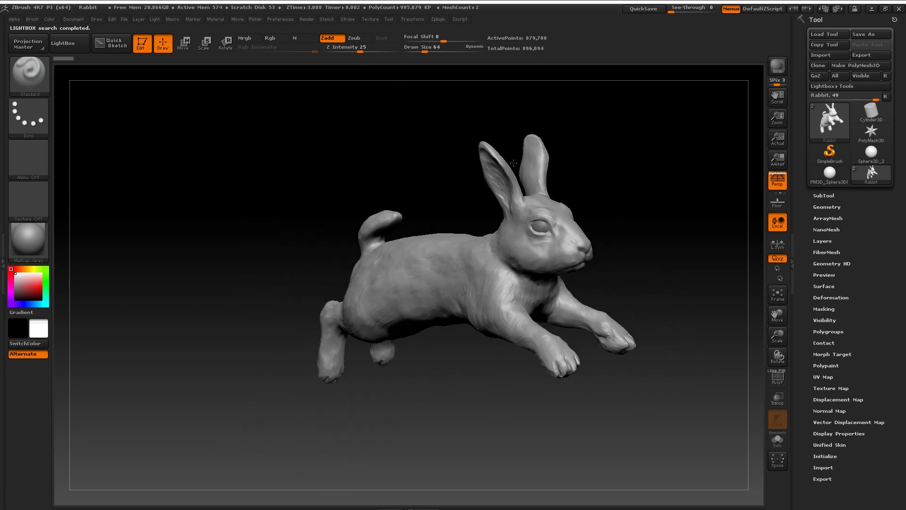
drag(641, 216, 611, 319)
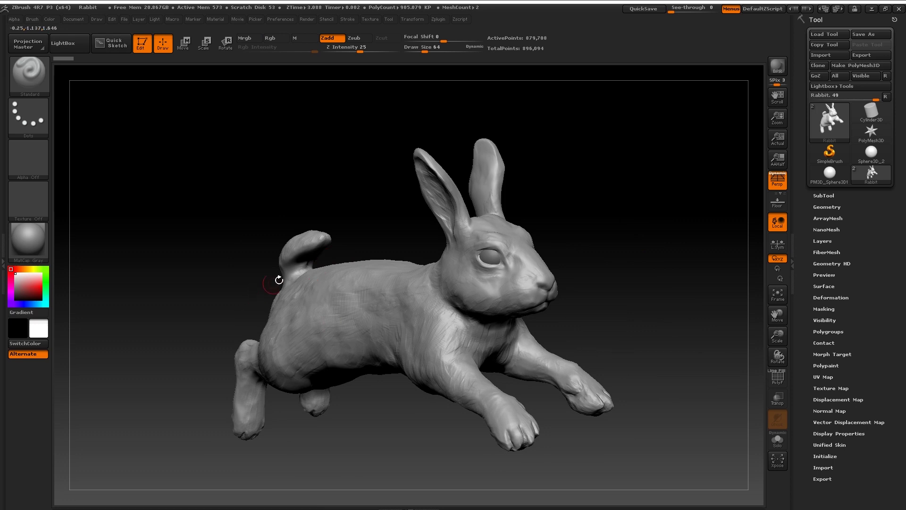
mouse_move(576, 188)
mouse_down()
mouse_move(552, 186)
mouse_move(580, 204)
mouse_up()
Step: Insert a ZSphere subtool from 3D Meshes, solo the Rabbit, and make the ZSphere active
click(826, 195)
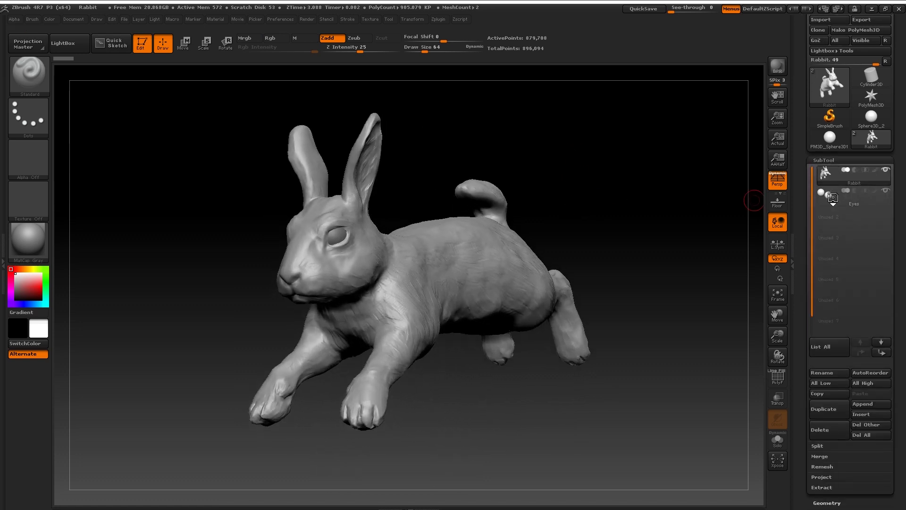
click(856, 414)
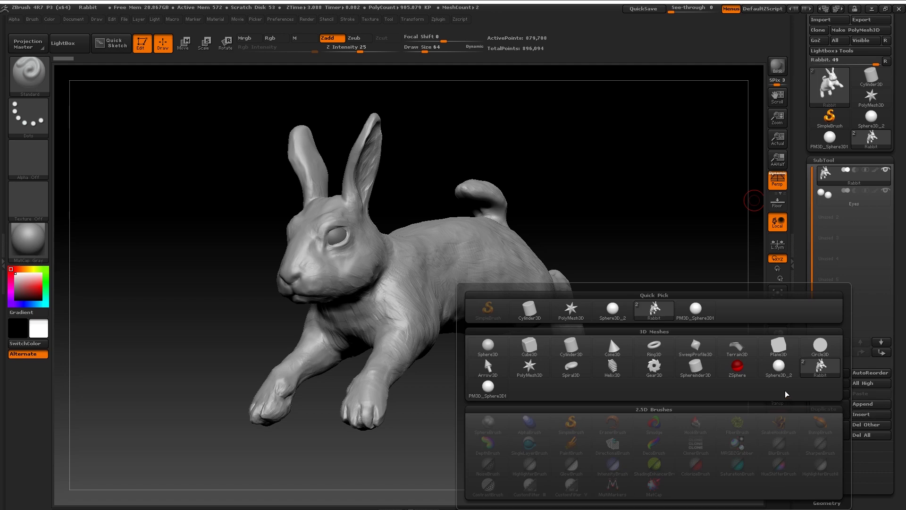
click(737, 366)
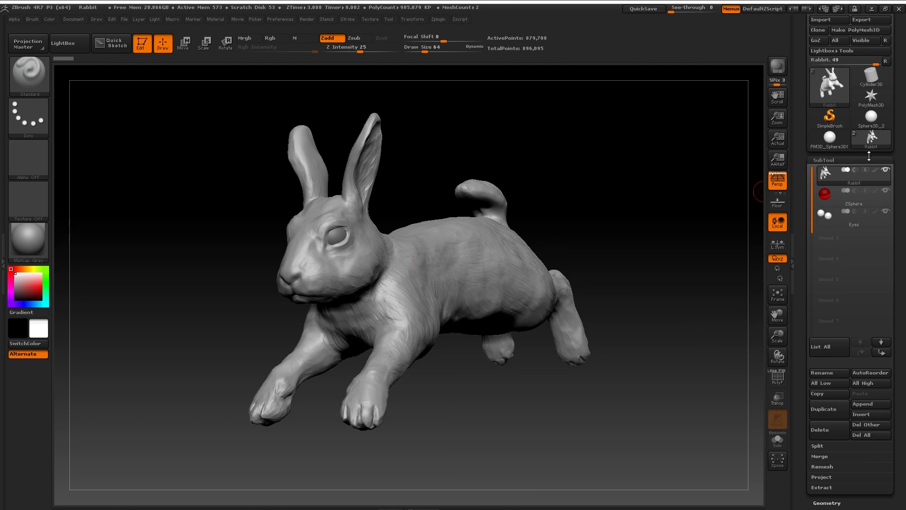
click(886, 171)
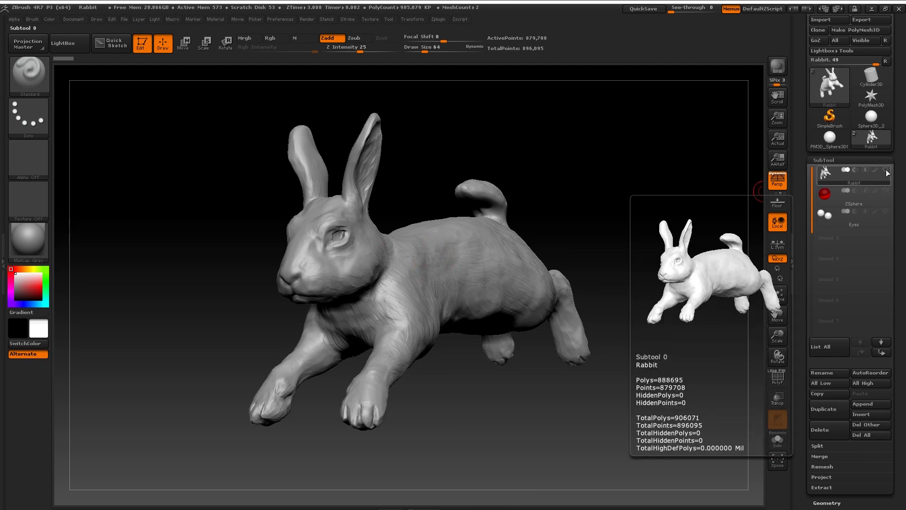
click(851, 200)
drag(555, 247, 501, 251)
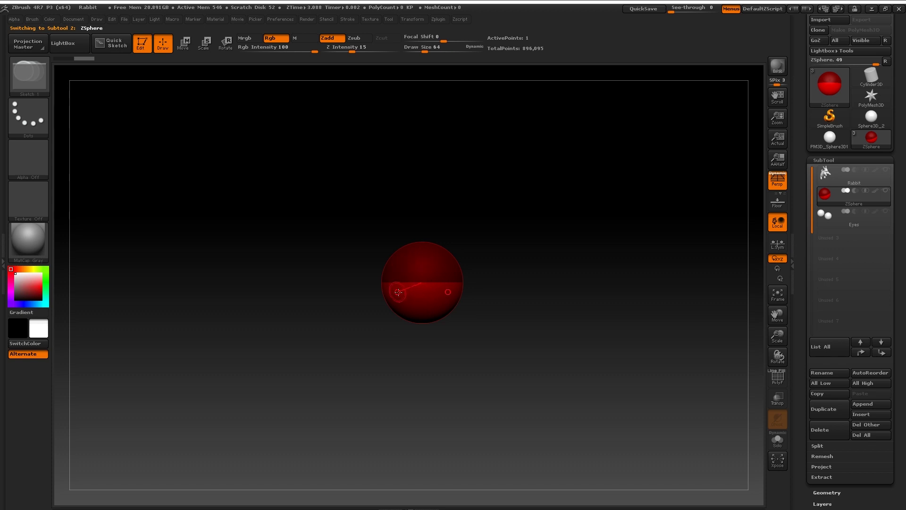
Step: Show the Rabbit and Eyes subtools again and colour the rabbit dark grey
click(885, 171)
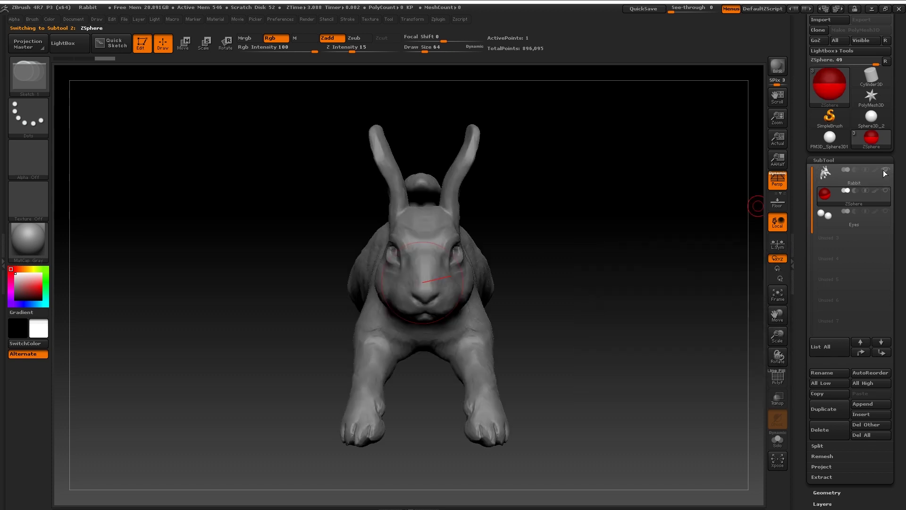
click(885, 211)
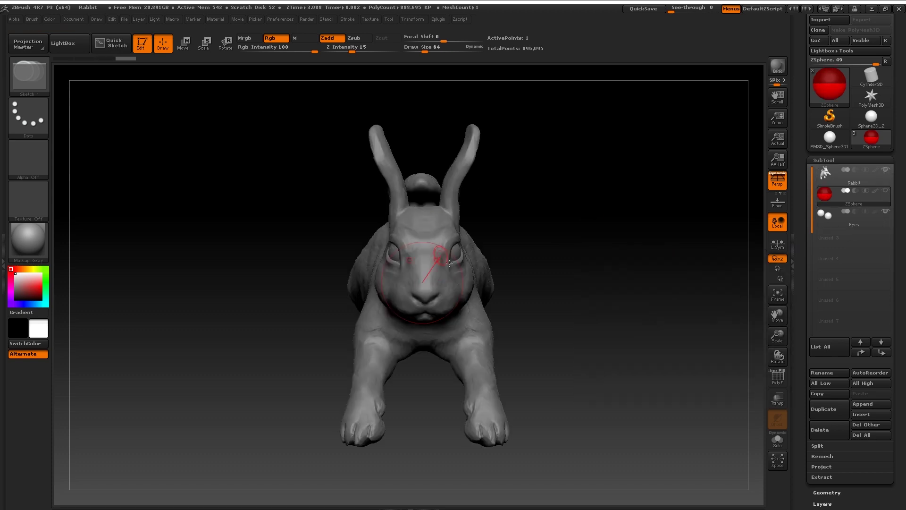
drag(588, 230, 572, 234)
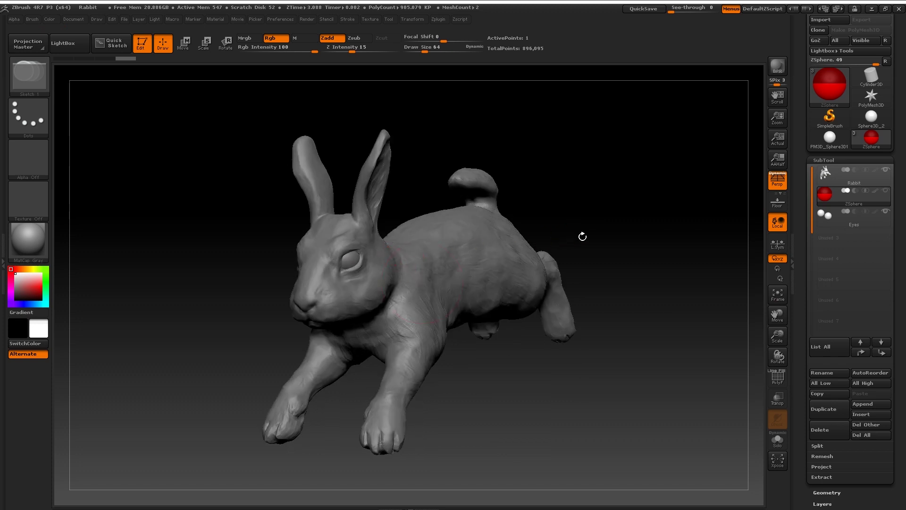
click(825, 182)
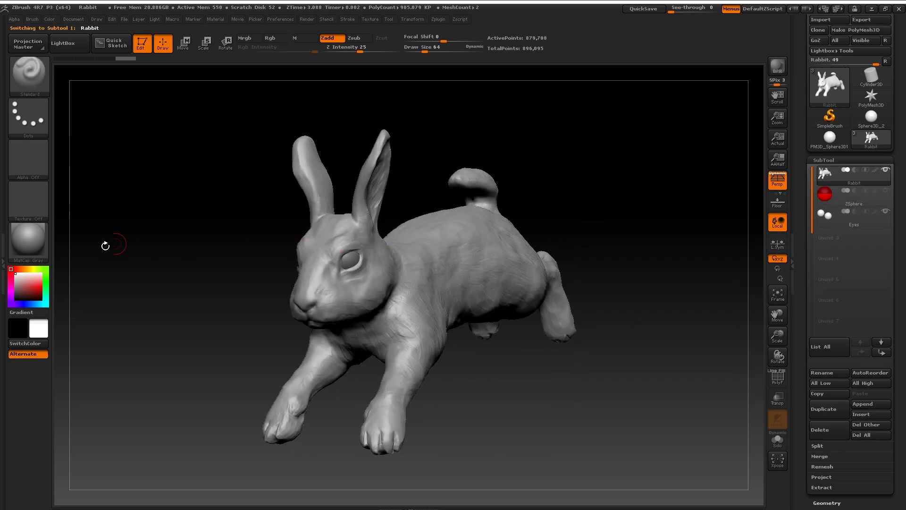
click(15, 282)
drag(16, 281, 15, 288)
Step: Rename the ZSphere subtool to 'RETOPO'
click(835, 202)
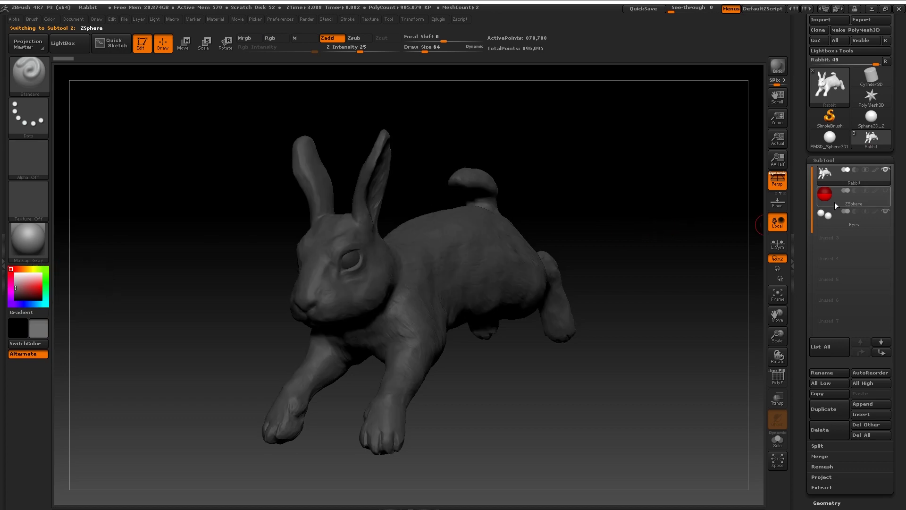
click(816, 373)
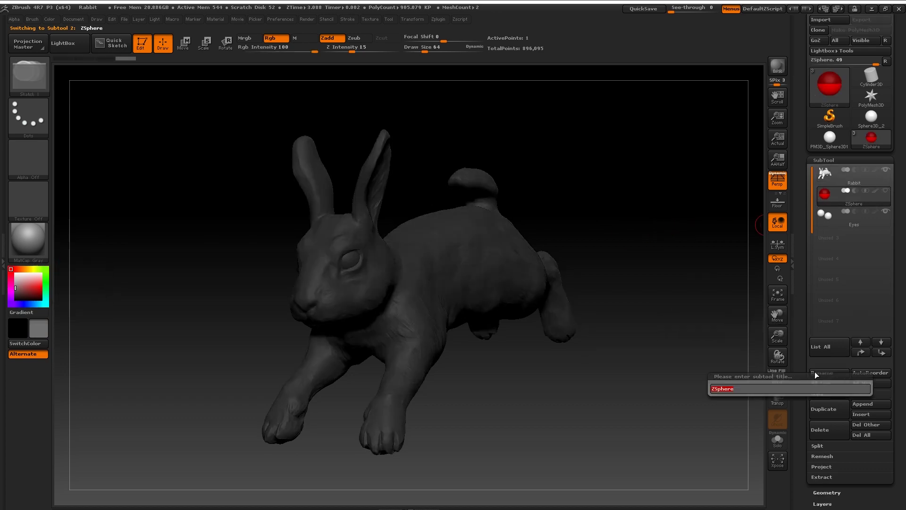
text(RET)
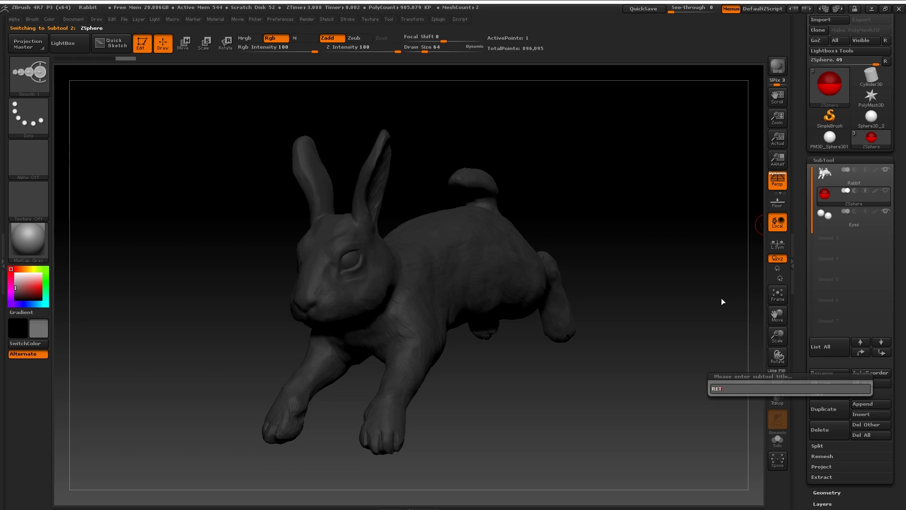
text(OPO)
key(Return)
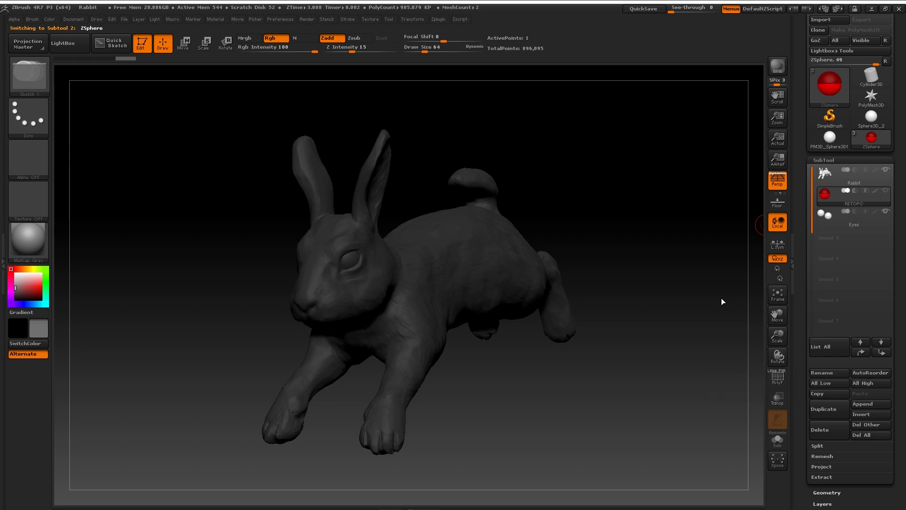
Step: Enable Edit Topology for RETOPO and frame the rabbit's face and ear bases from the front
click(863, 160)
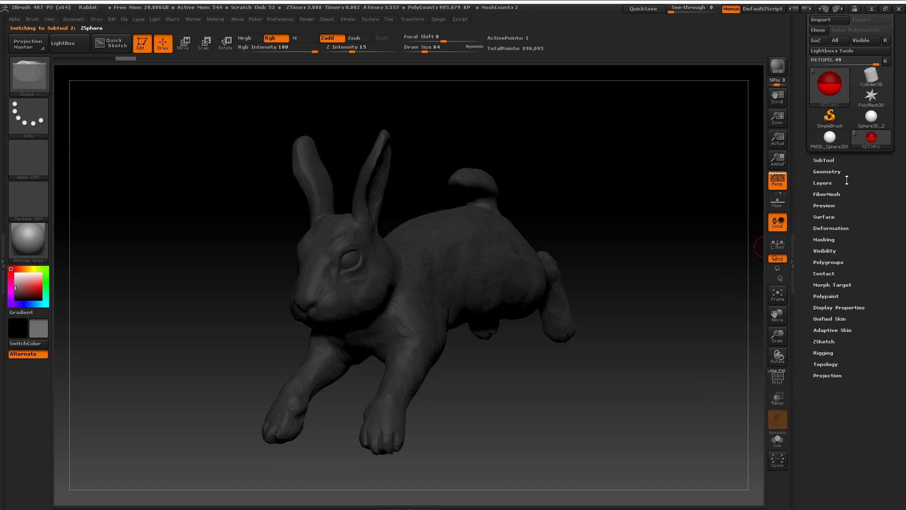
click(826, 363)
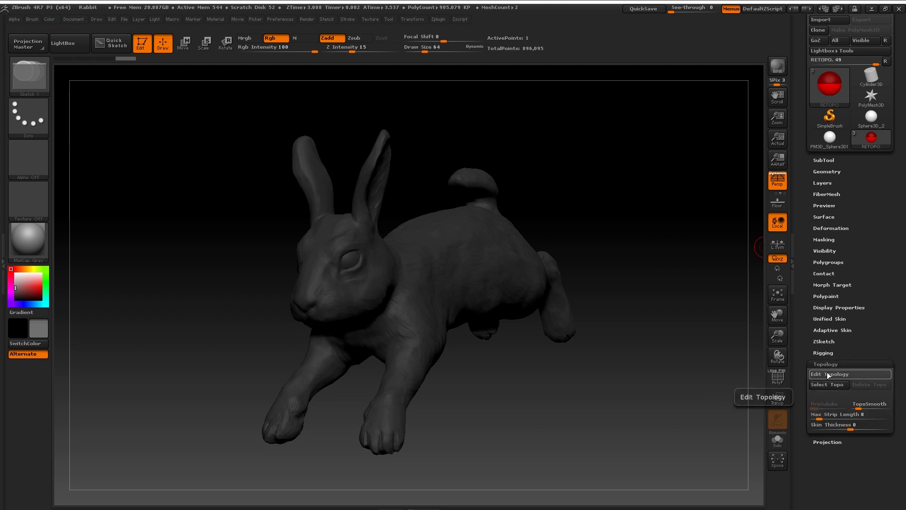
click(827, 373)
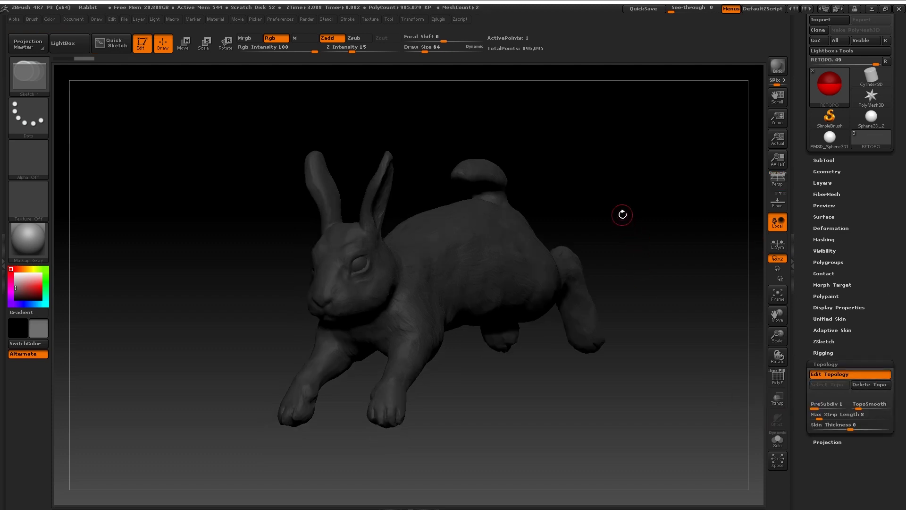
drag(622, 215, 634, 211)
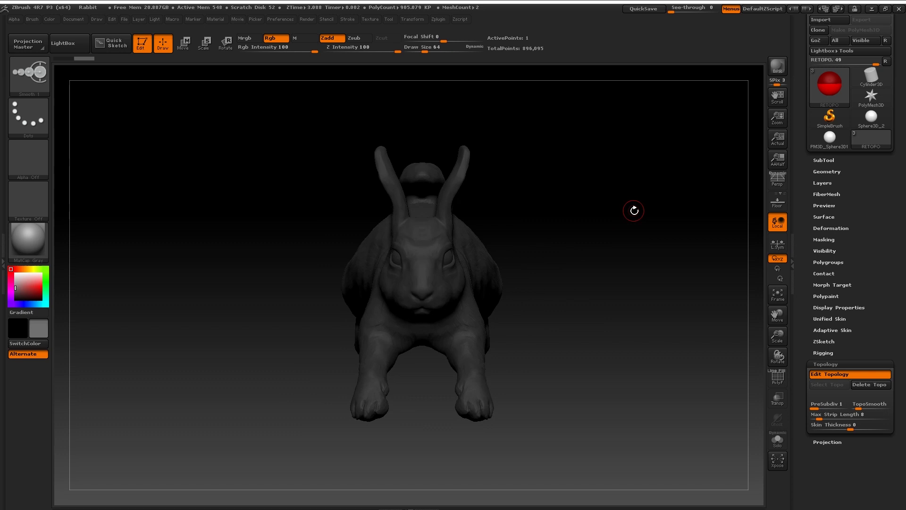
alt+drag(591, 182, 614, 332)
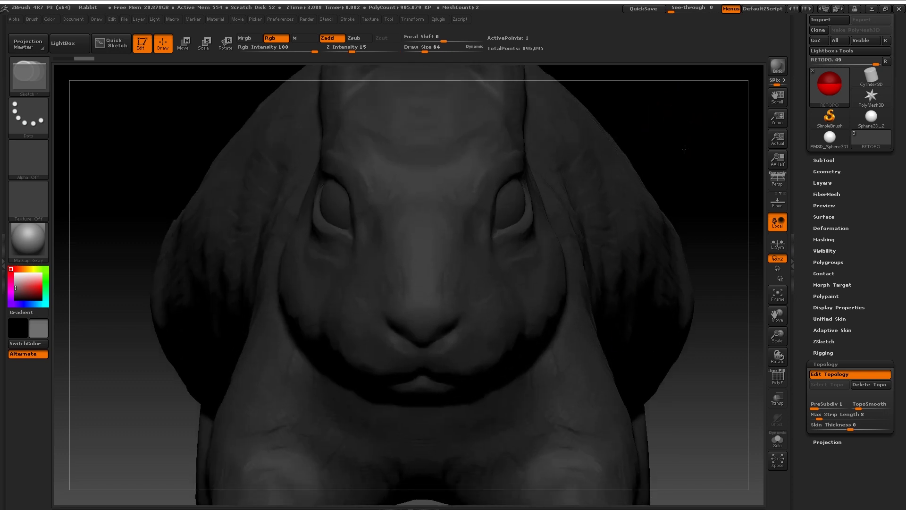
alt+drag(684, 149, 677, 162)
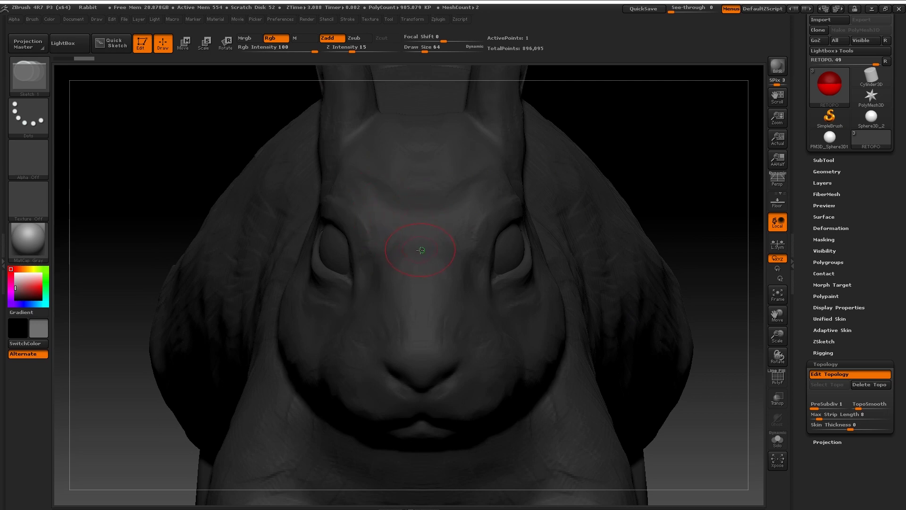
Step: Place mirrored topology points forming quads between the eyes and up the nose bridge
click(376, 271)
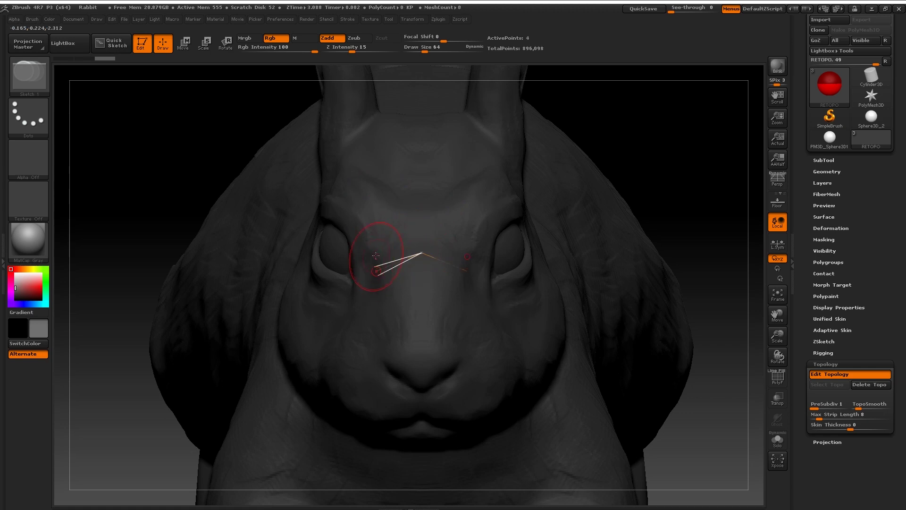
click(367, 225)
click(421, 215)
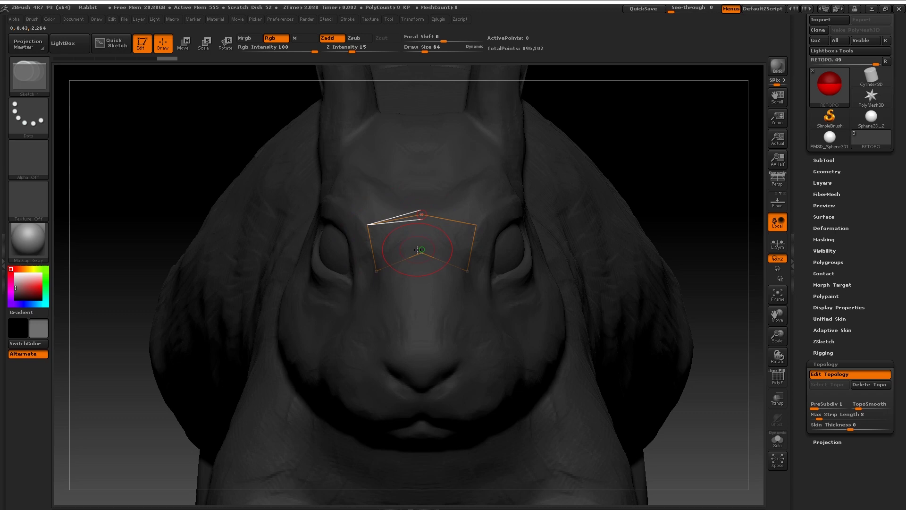
drag(693, 152, 712, 168)
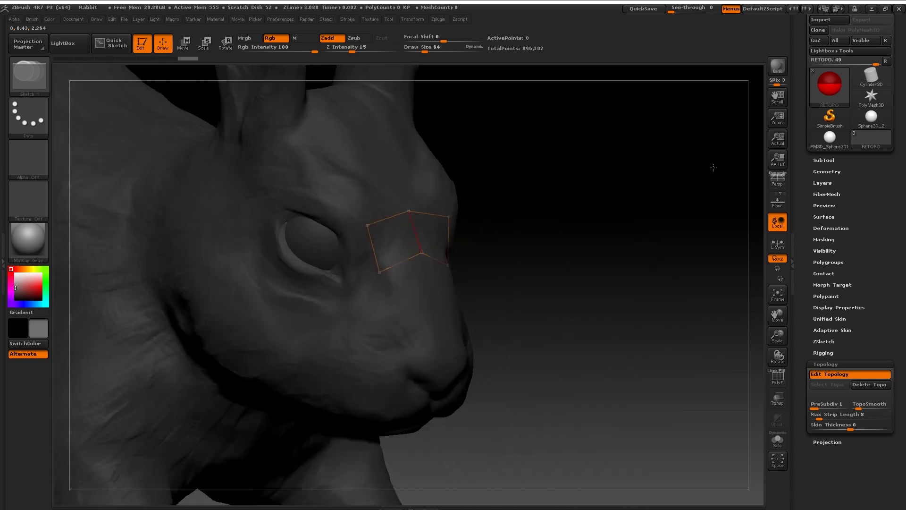
drag(554, 151, 502, 165)
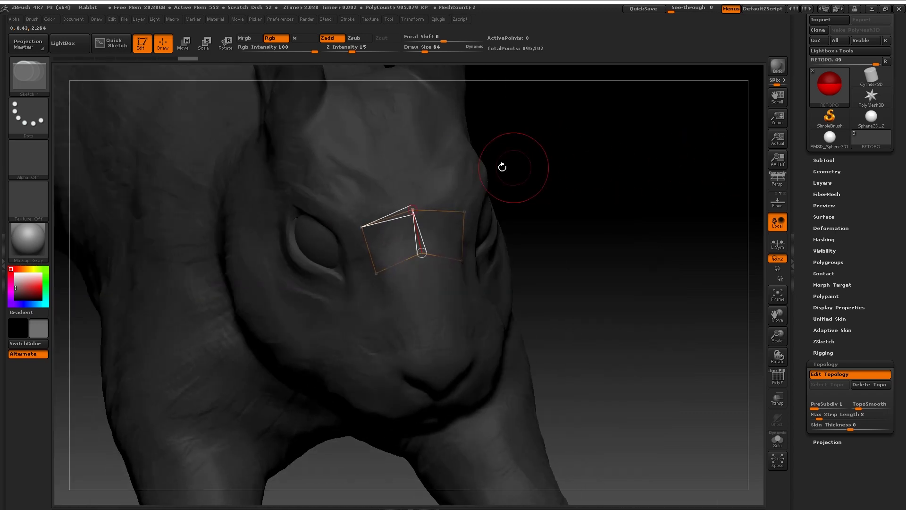
click(400, 165)
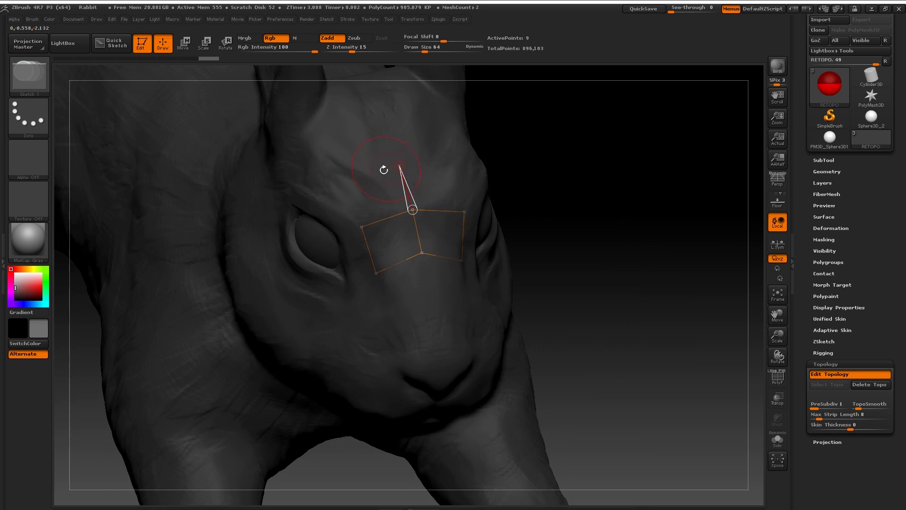
click(340, 192)
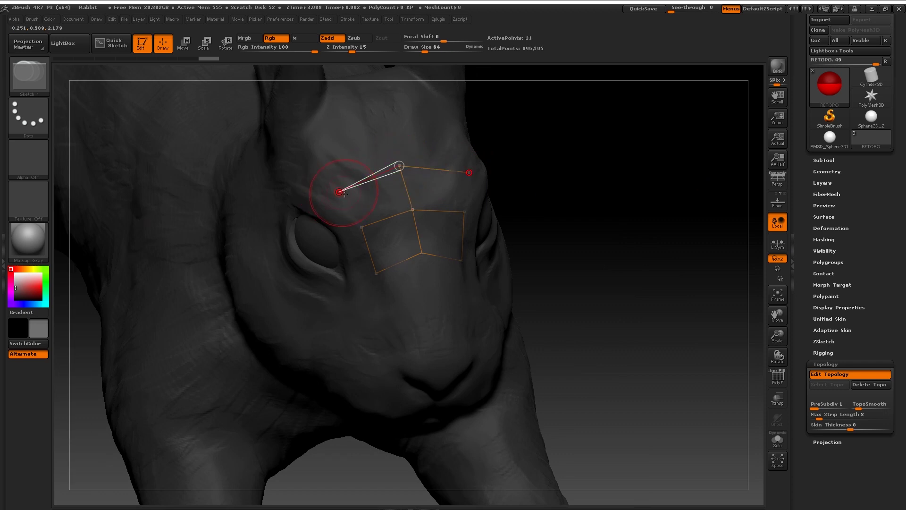
click(361, 226)
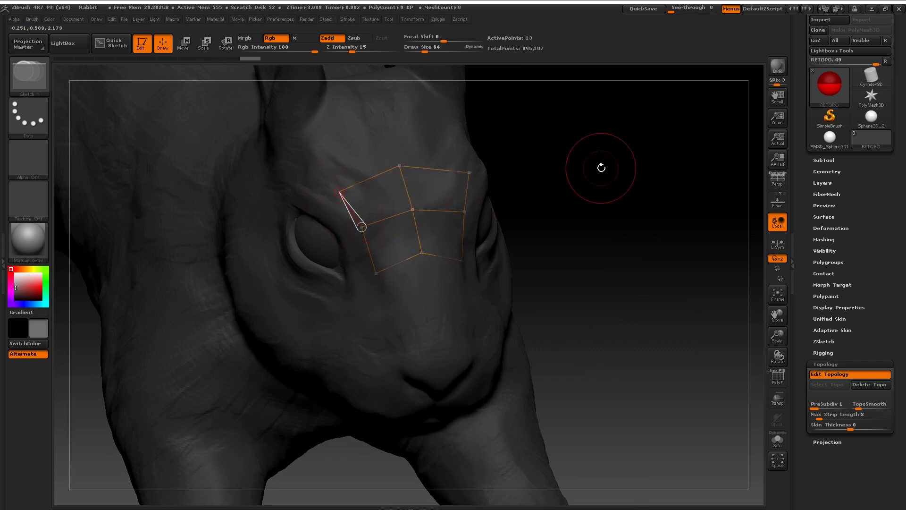
Step: Add more retopology quads around the side and lower rim of the eye
drag(601, 162, 405, 192)
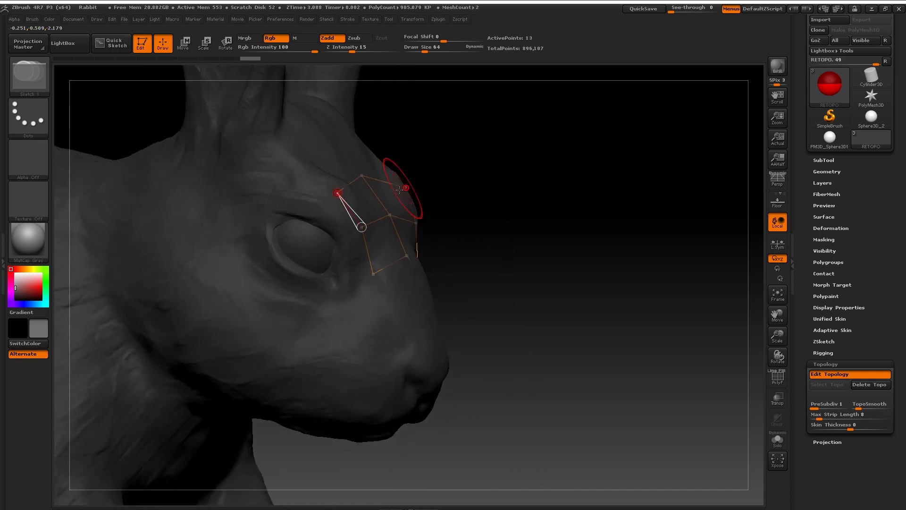
click(315, 218)
click(341, 238)
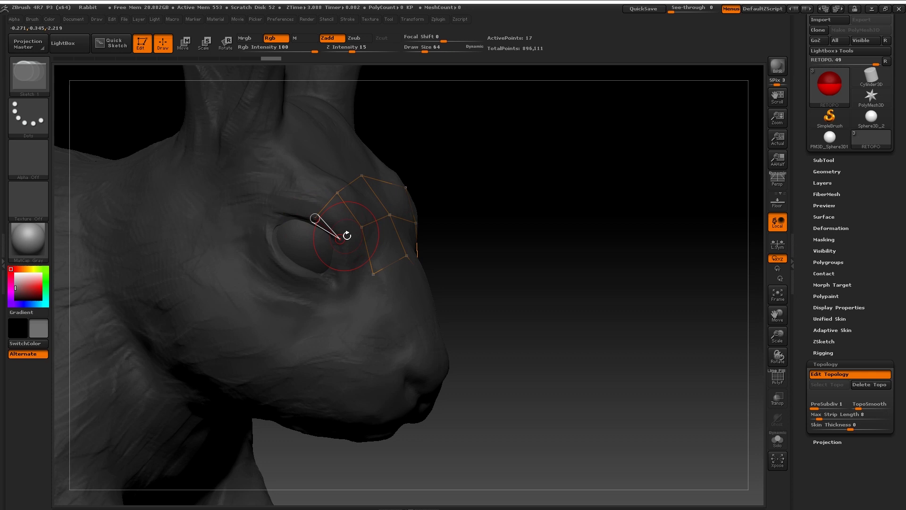
click(362, 228)
drag(530, 263, 457, 259)
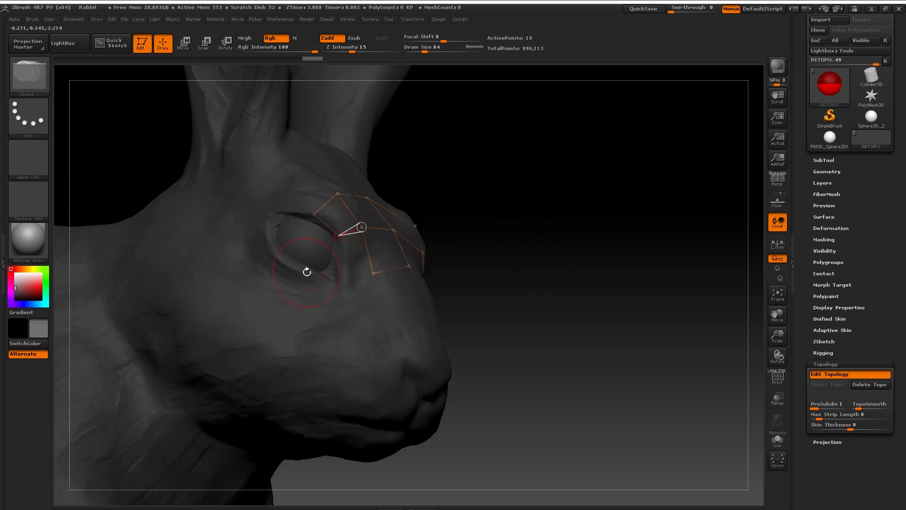
click(344, 272)
click(373, 272)
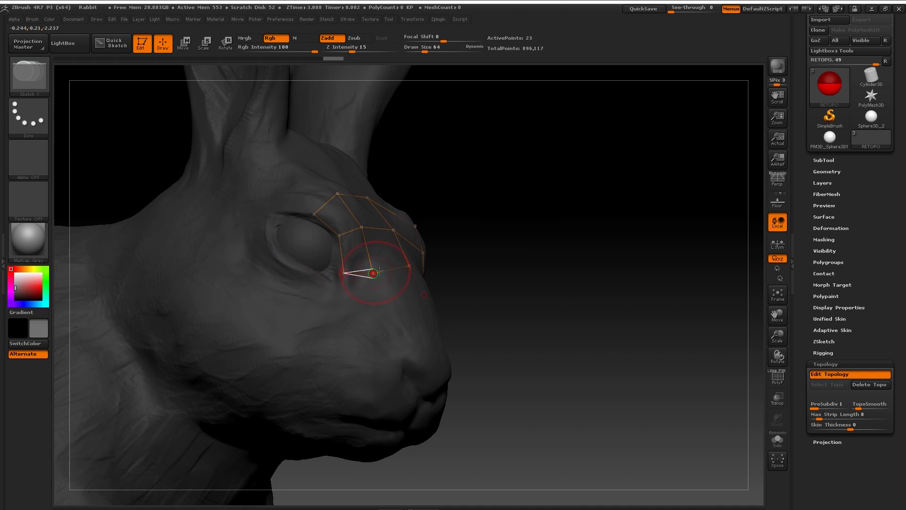
mouse_move(548, 250)
mouse_down()
mouse_move(530, 219)
mouse_move(576, 219)
mouse_move(559, 216)
mouse_move(546, 238)
mouse_up()
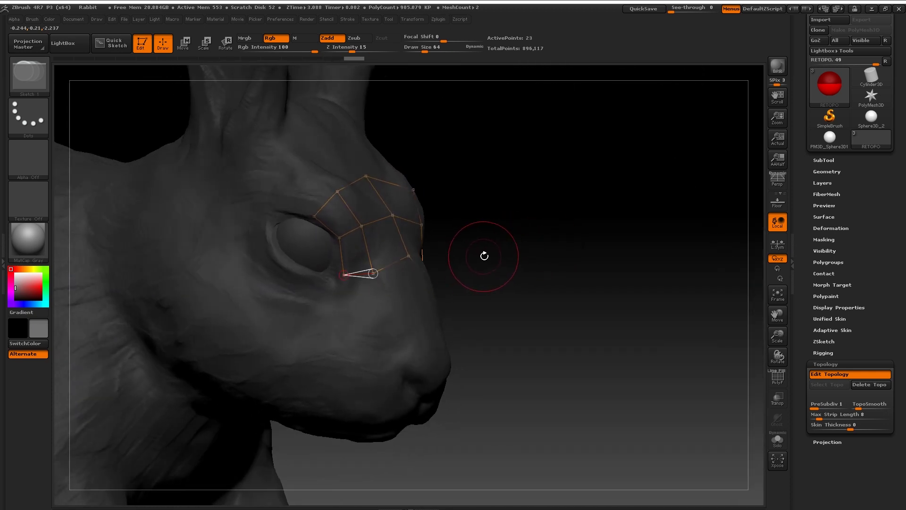
mouse_move(486, 257)
mouse_down()
mouse_move(504, 253)
mouse_move(561, 176)
mouse_move(585, 237)
mouse_move(560, 245)
mouse_up()
Step: In Move mode, delete a stray vertex, insert one, and fit vertices to the brow and eye
key(w)
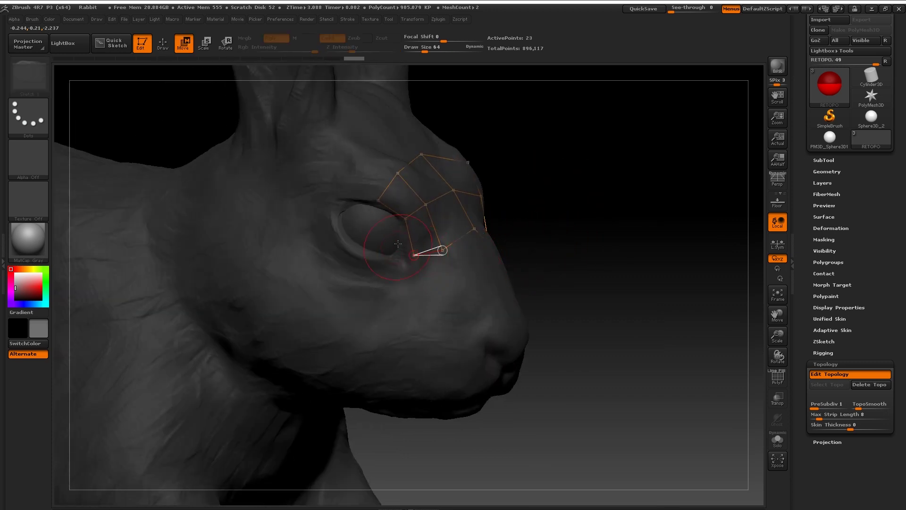
click(407, 220)
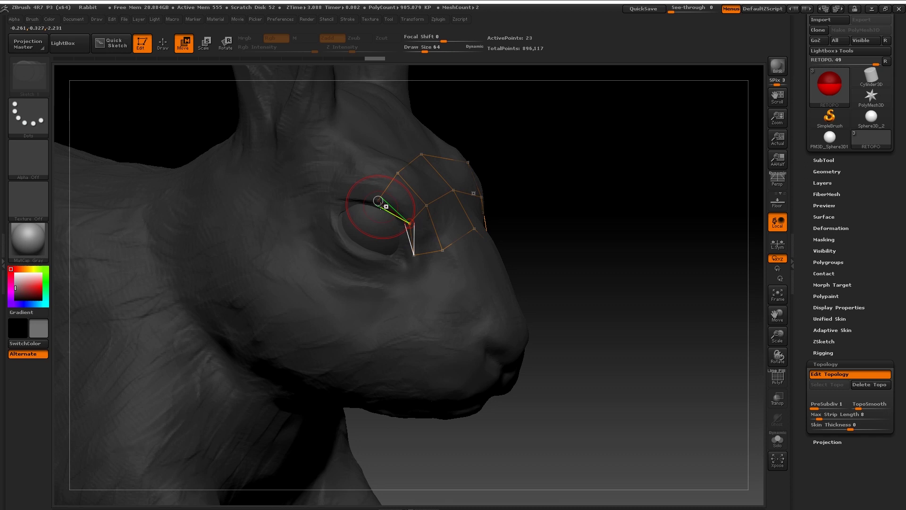
alt+click(381, 200)
click(389, 200)
drag(426, 205, 438, 214)
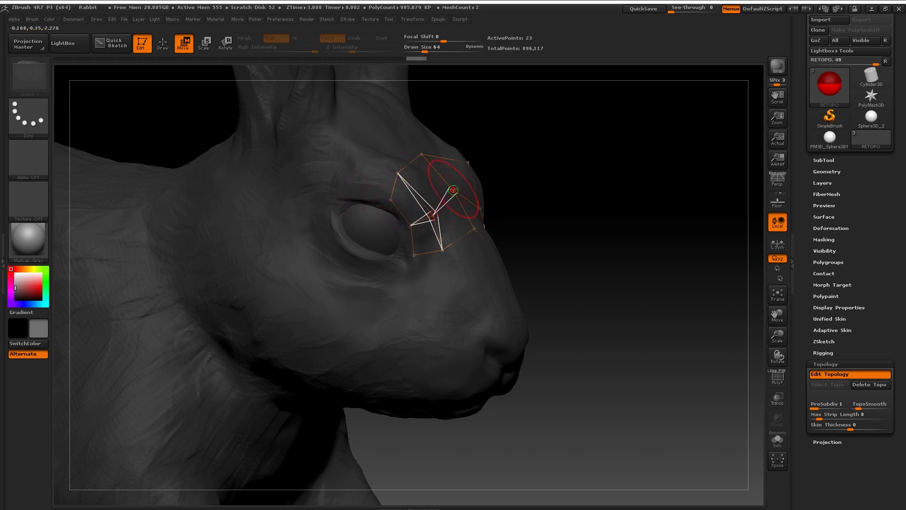
drag(420, 159, 439, 187)
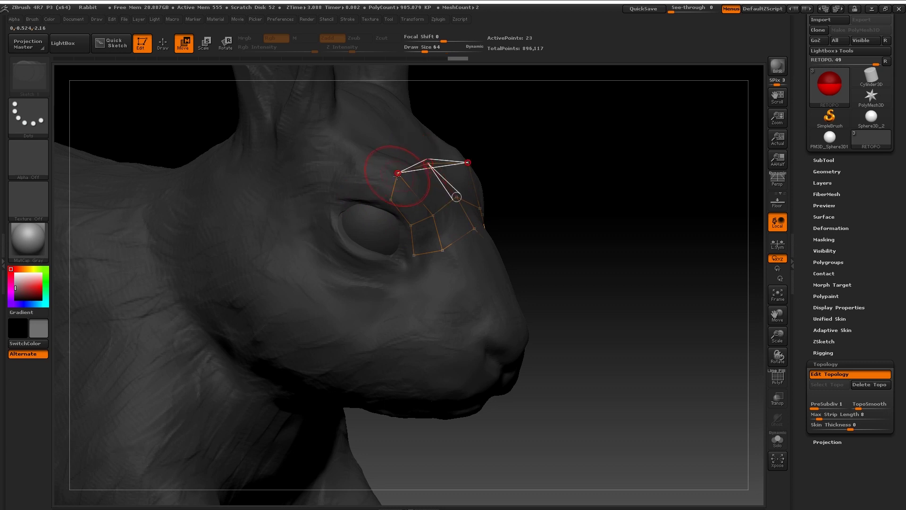
drag(397, 173, 411, 183)
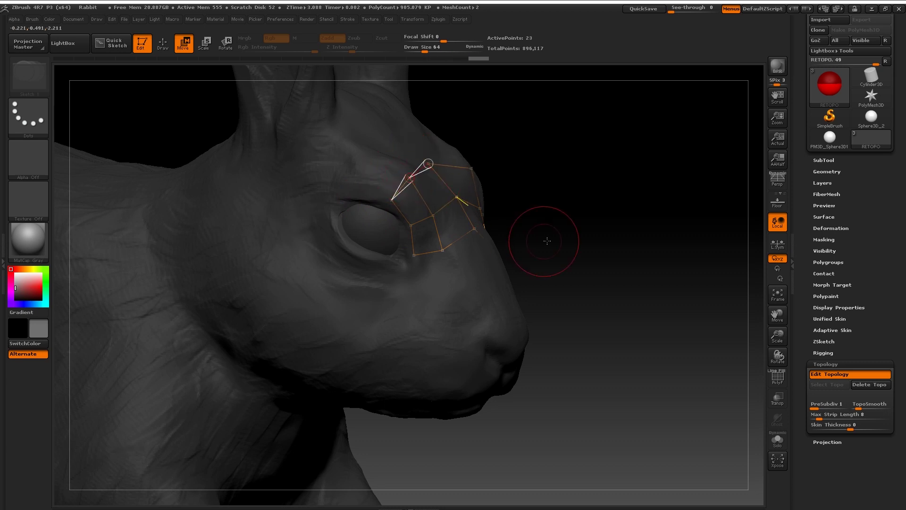
drag(545, 238, 553, 210)
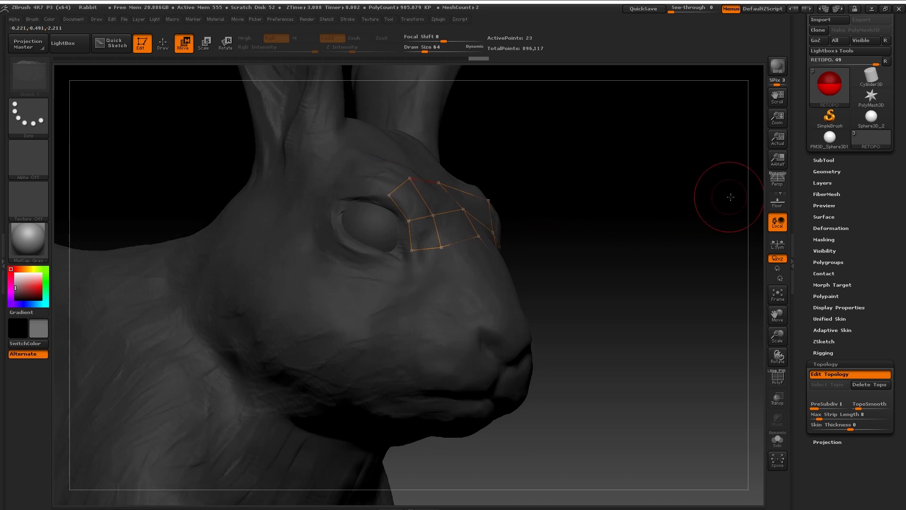
Step: Hide the Eyes subtool and reposition a vertex near the eye socket's corner
click(823, 160)
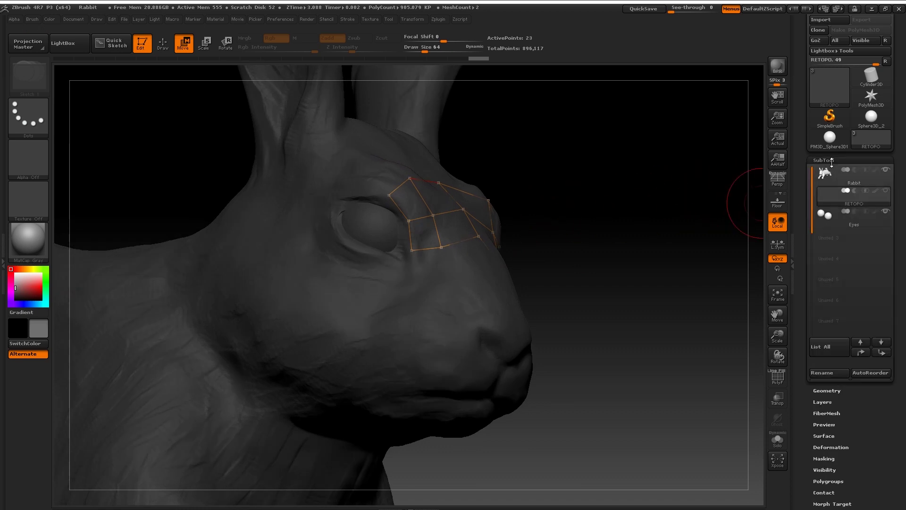
click(886, 213)
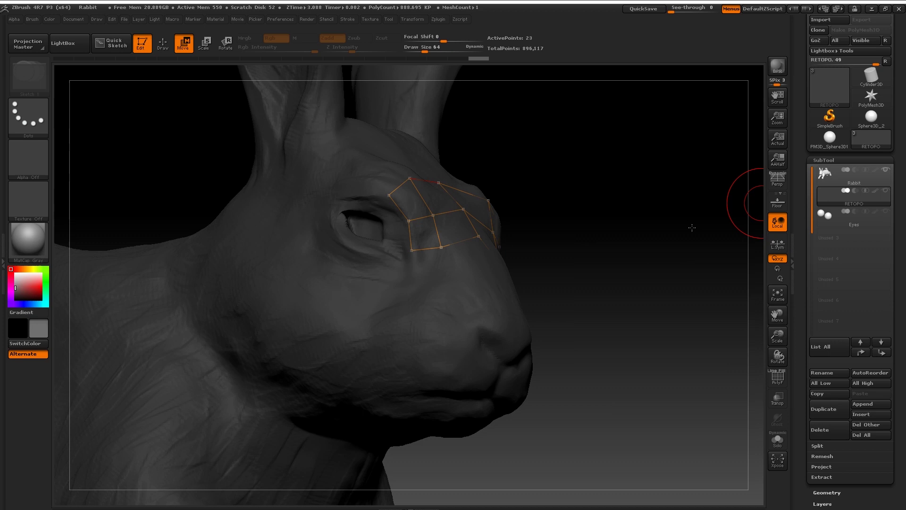
drag(562, 229, 567, 239)
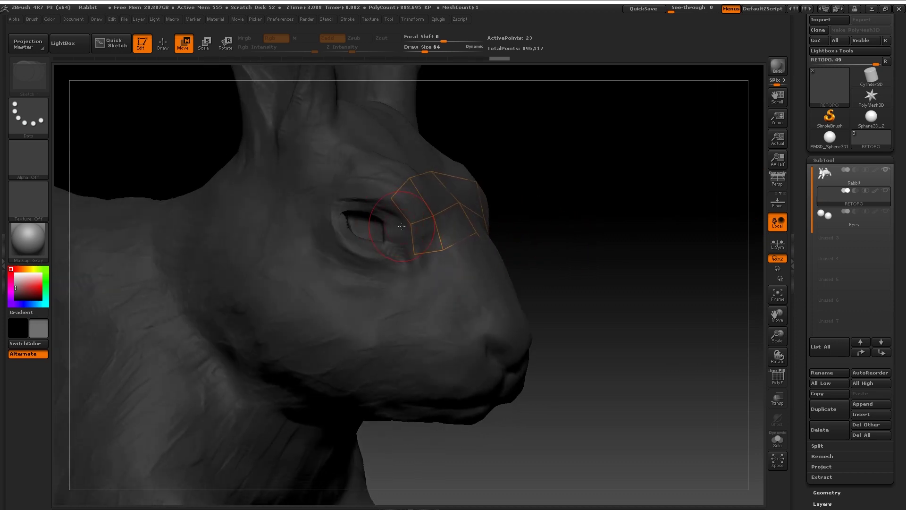
drag(411, 223, 447, 210)
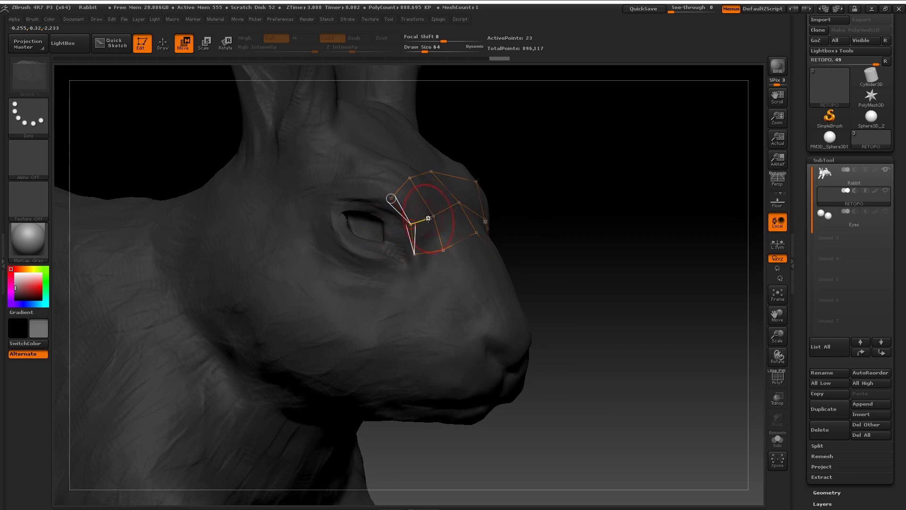
Step: Return to Draw mode and add topology points inside the eye socket and at its corner
click(162, 43)
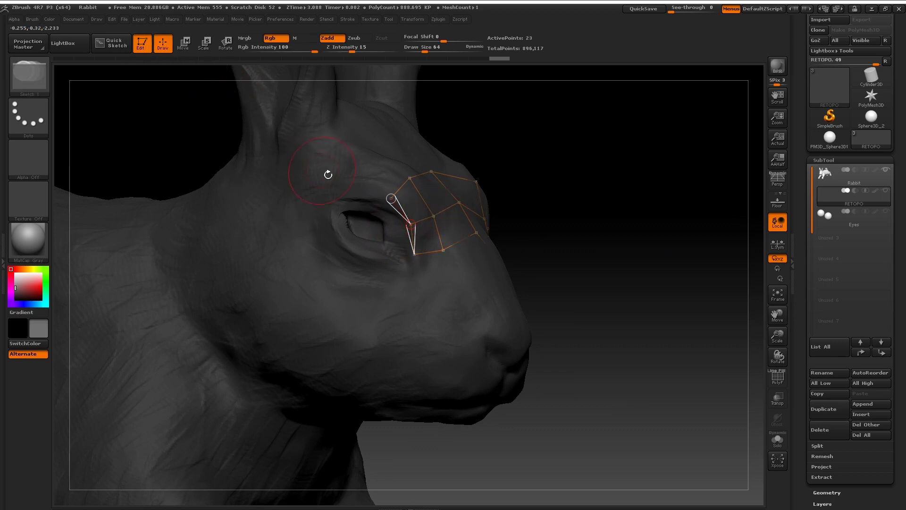
drag(589, 203, 593, 226)
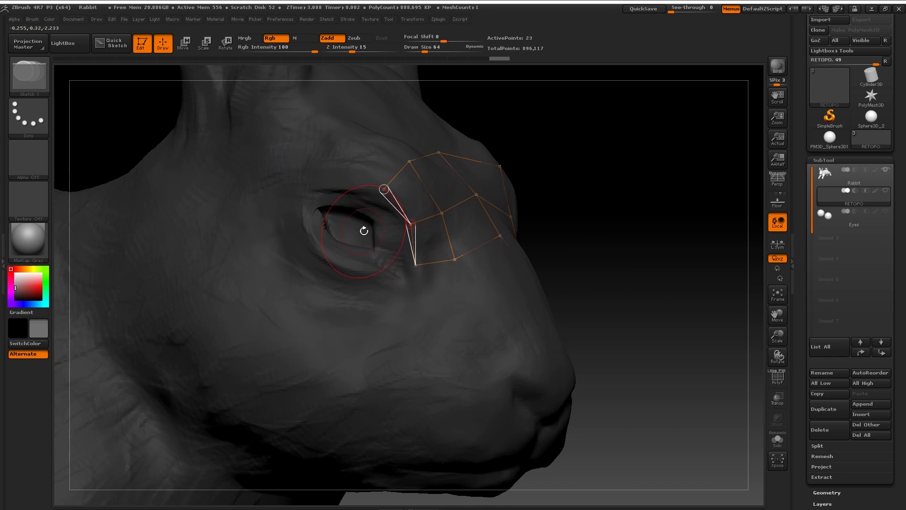
click(367, 234)
click(355, 223)
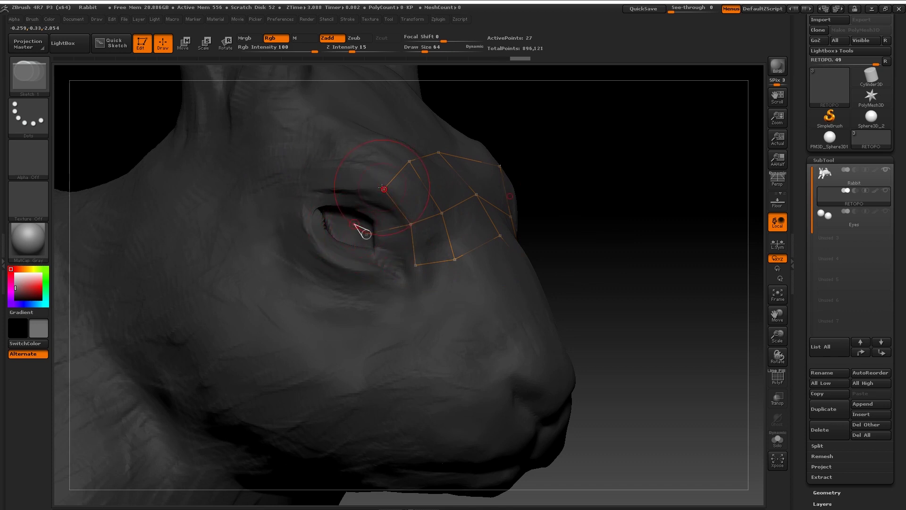
click(383, 189)
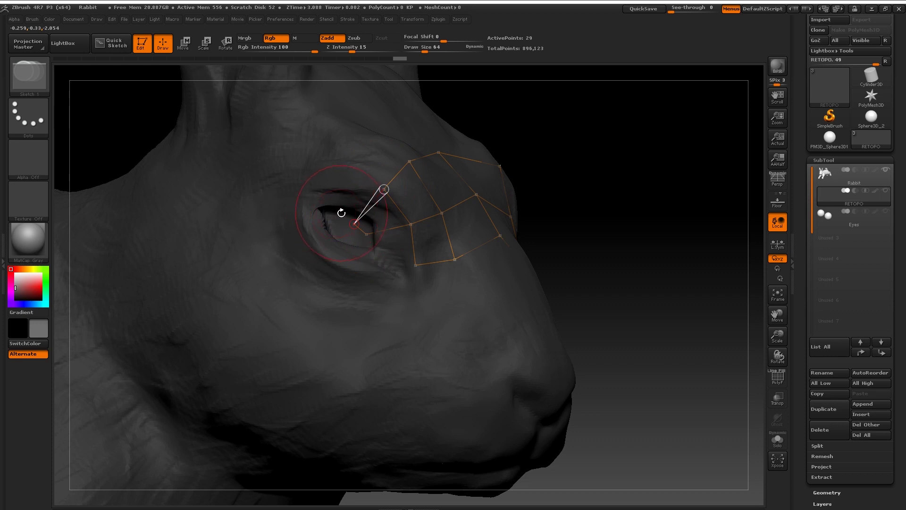
Step: Add topology points along the upper eye rim and across the brow
click(340, 215)
click(340, 189)
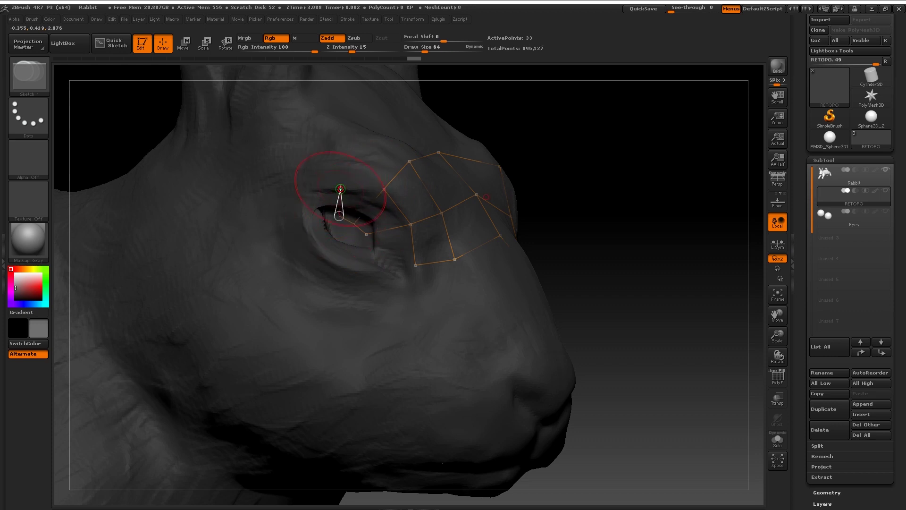
click(383, 189)
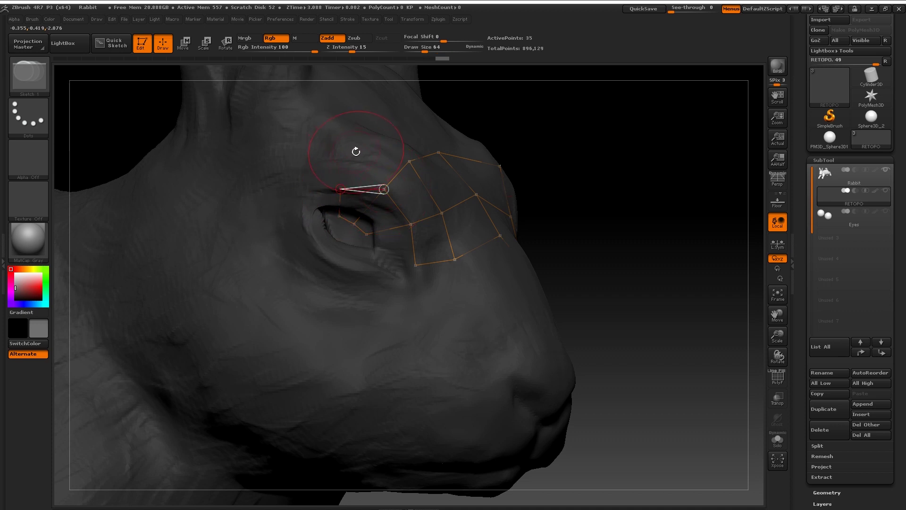
click(360, 151)
click(409, 161)
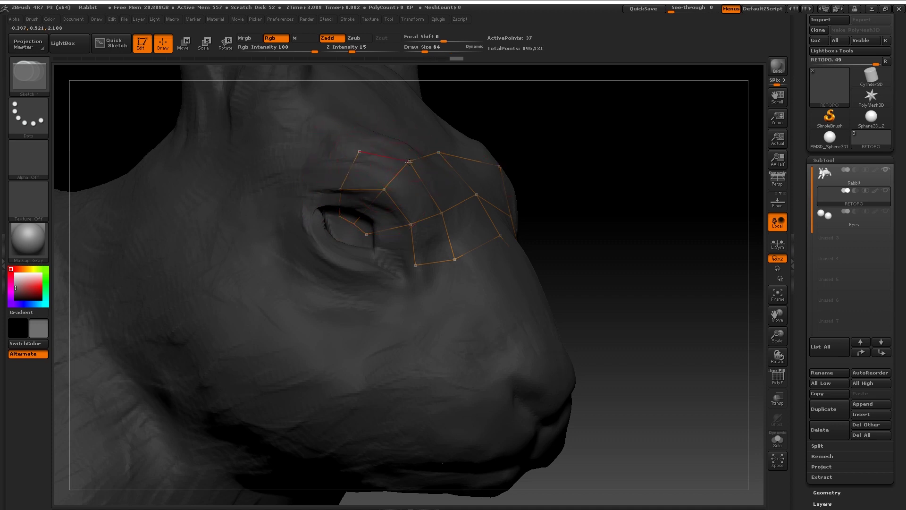
drag(490, 110, 420, 113)
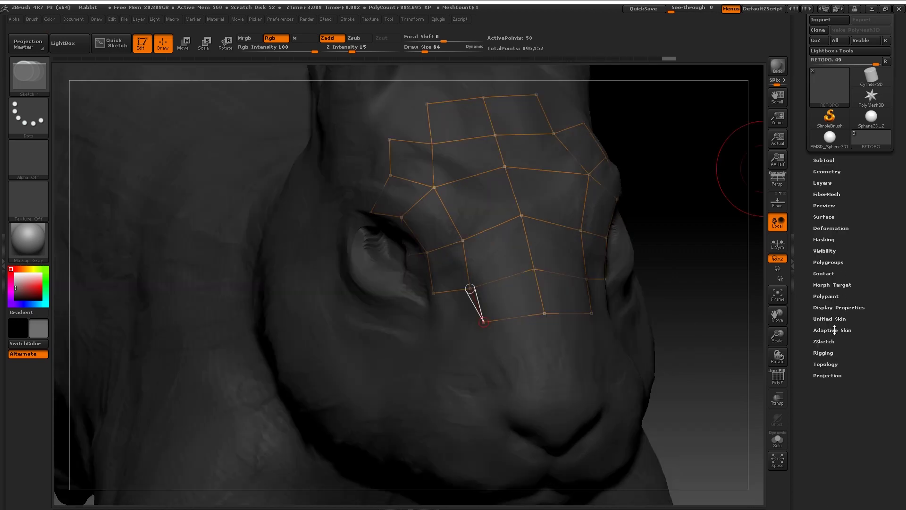
Step: Preview the Adaptive Skin, hide the Rabbit subtool, and turn on the PolyF wireframe
click(833, 330)
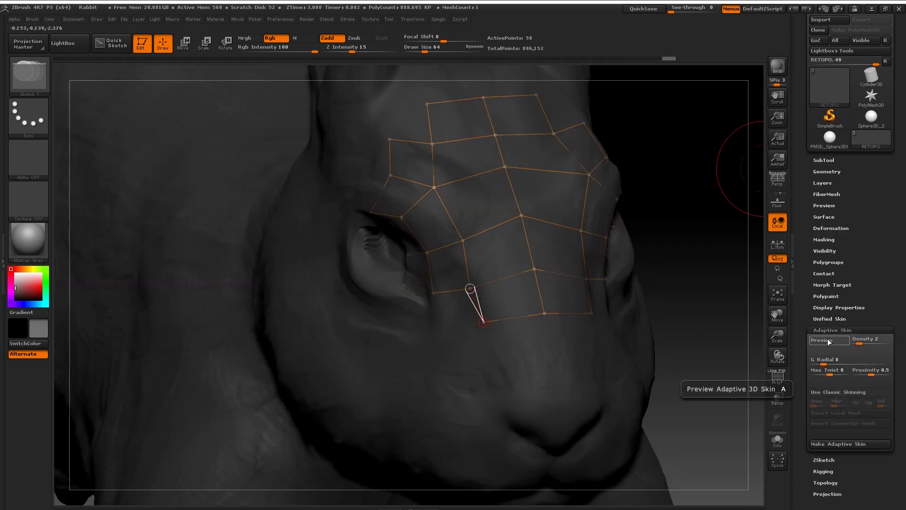
click(828, 338)
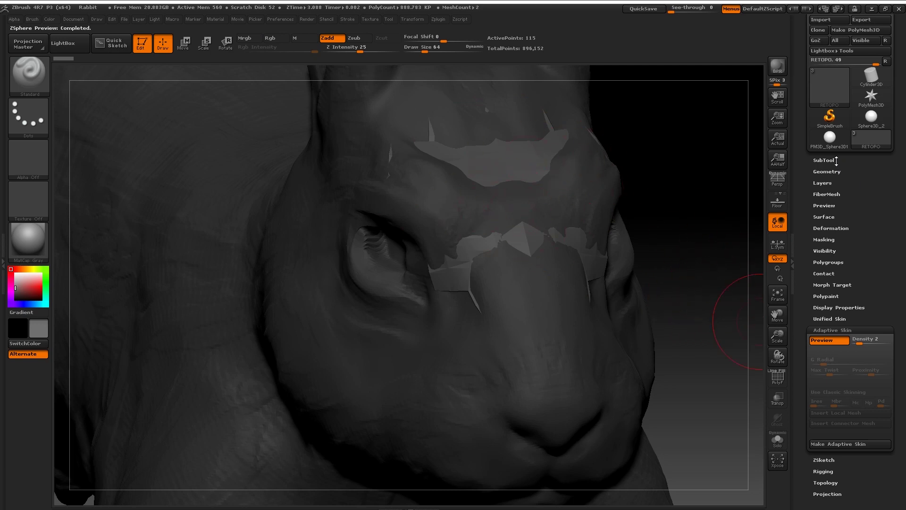
click(825, 160)
click(885, 170)
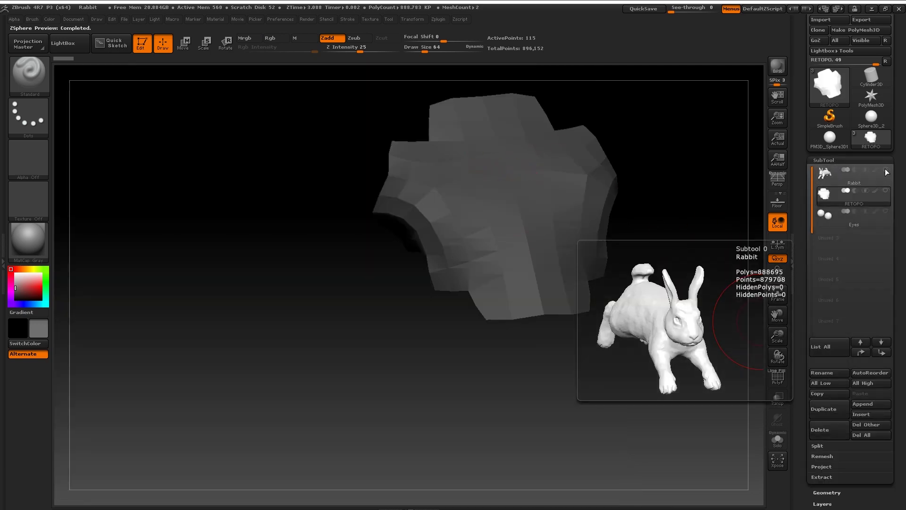
click(885, 170)
click(885, 170)
click(778, 376)
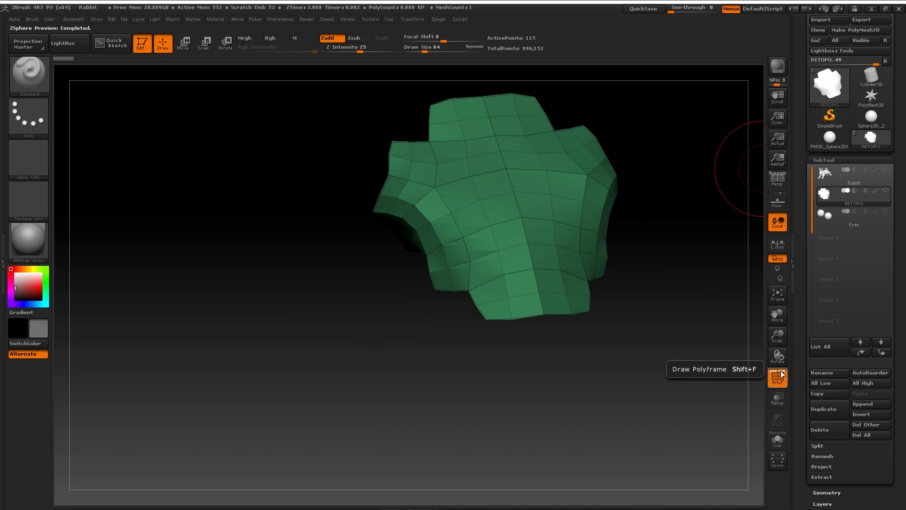
mouse_move(720, 350)
mouse_down()
mouse_move(723, 335)
mouse_move(712, 338)
mouse_up()
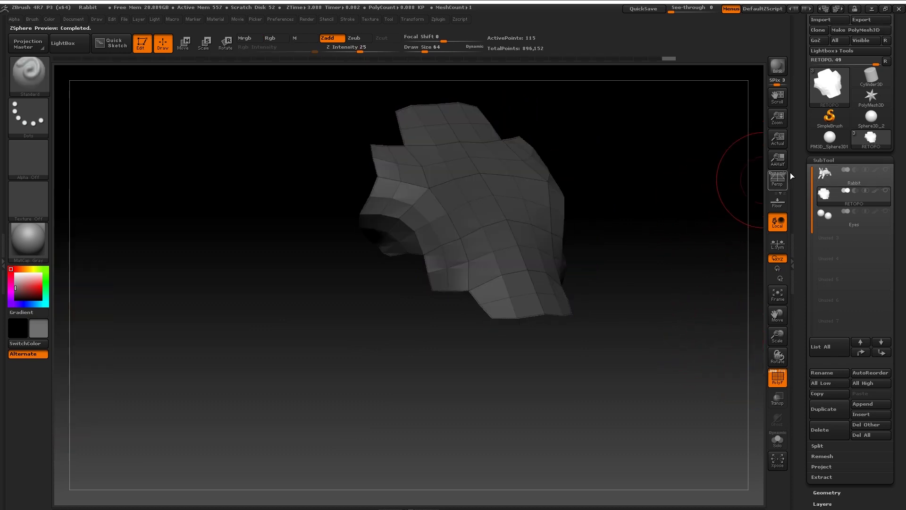
click(835, 160)
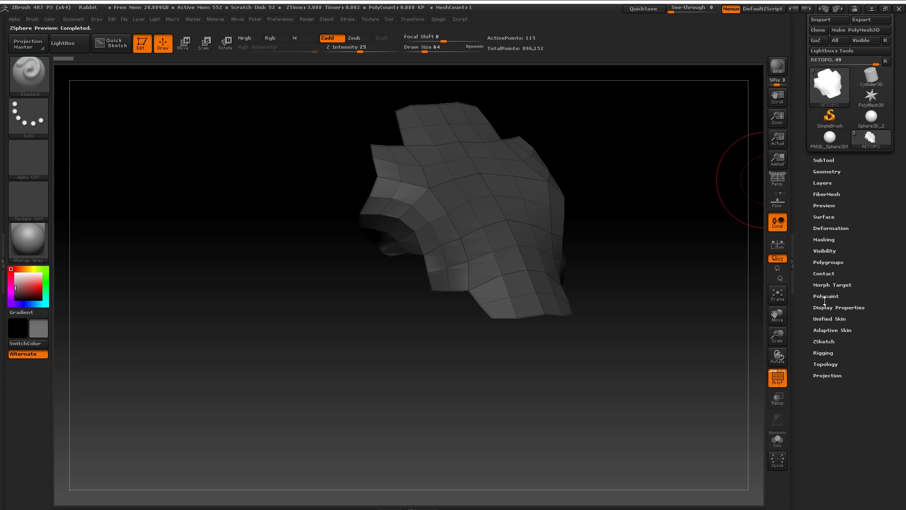
Step: Preview the Adaptive Skin at density 1, then raise the density and inspect the cage
click(826, 330)
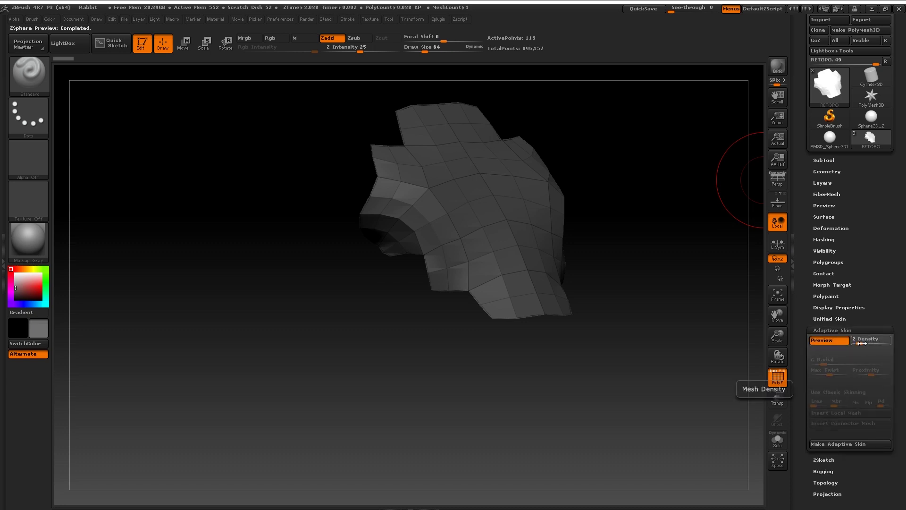
click(855, 344)
key(a)
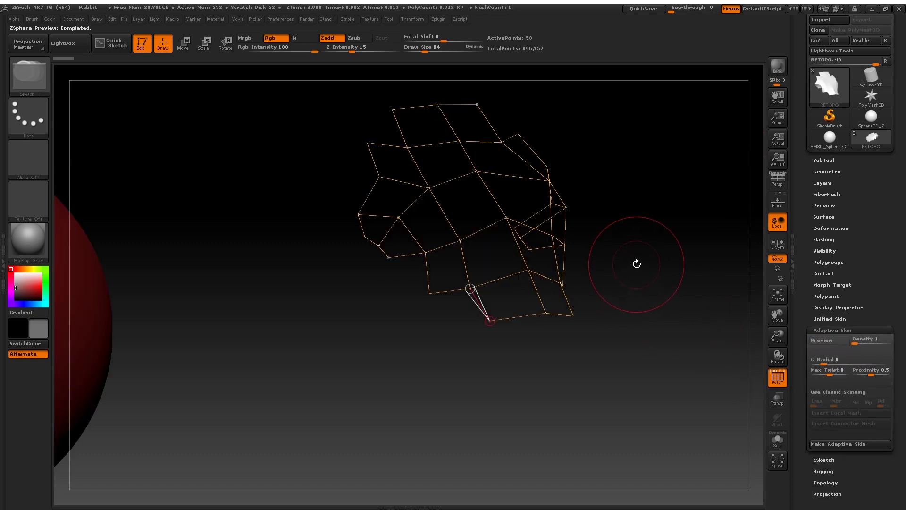
key(a)
key(a)
click(823, 340)
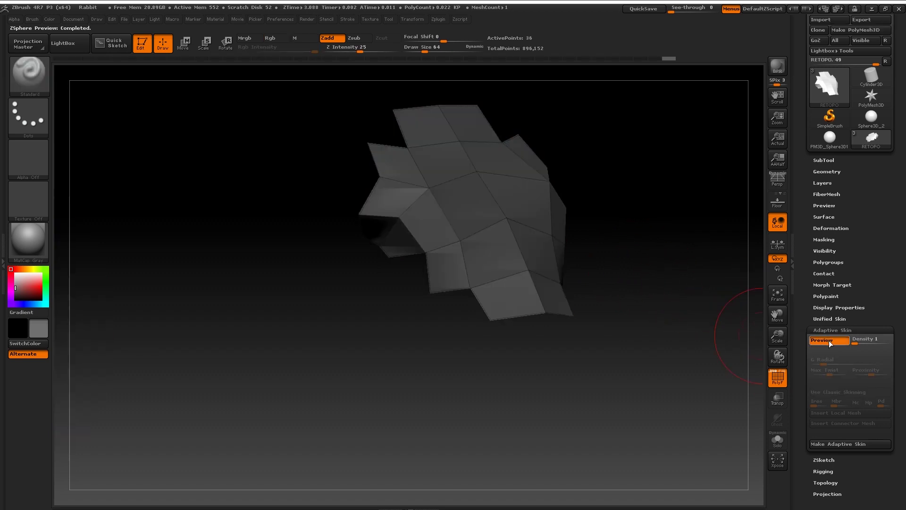
click(858, 343)
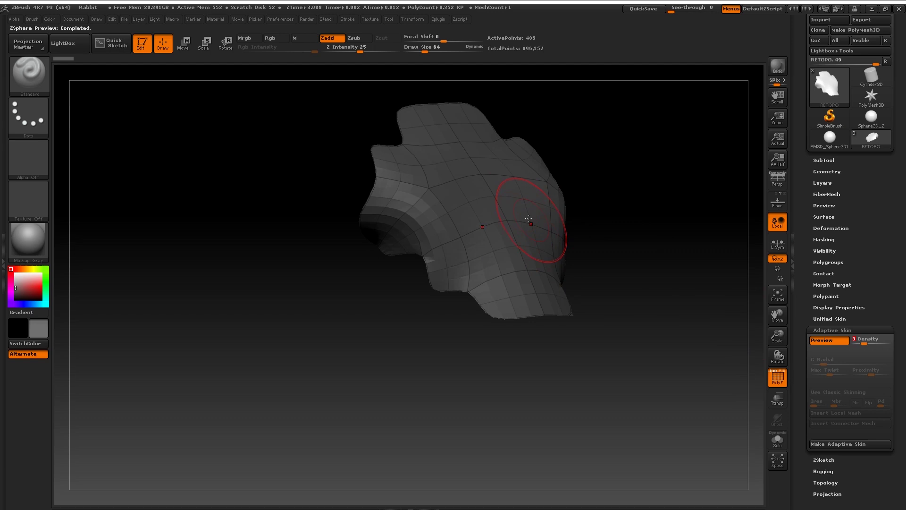
drag(613, 330, 586, 334)
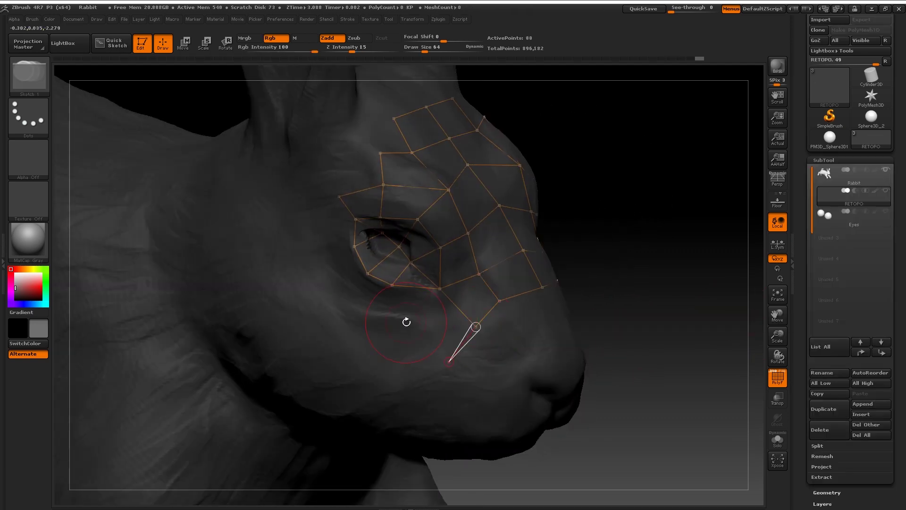
mouse_move(404, 319)
mouse_down()
mouse_move(565, 350)
mouse_move(353, 324)
mouse_move(465, 209)
mouse_move(415, 302)
mouse_move(378, 309)
mouse_move(395, 273)
mouse_move(545, 334)
mouse_move(466, 316)
mouse_move(355, 203)
mouse_up()
Step: Switch to Move mode to finish placing the rabbit's topology points
key(w)
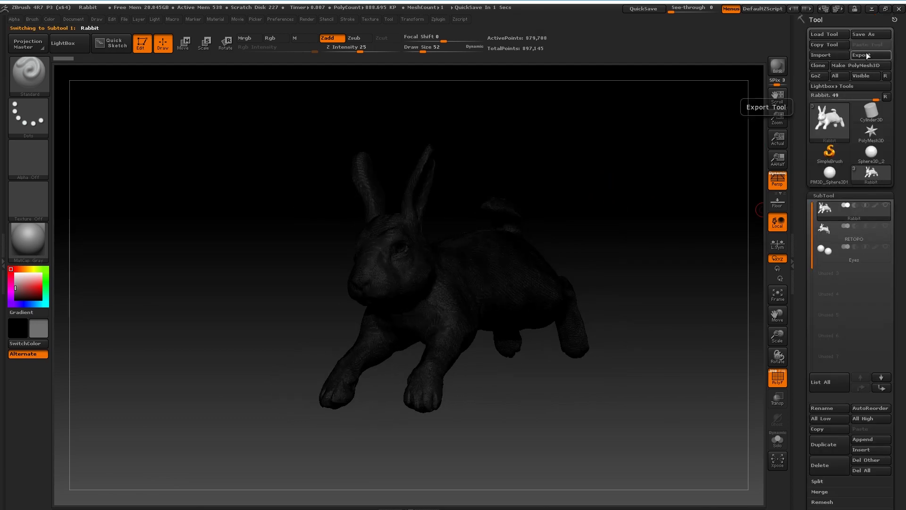
Step: Export the Rabbit sculpt as RabbitHigh.obj and the RETOPO mesh as RabbitLow.obj into Final Assets
click(871, 55)
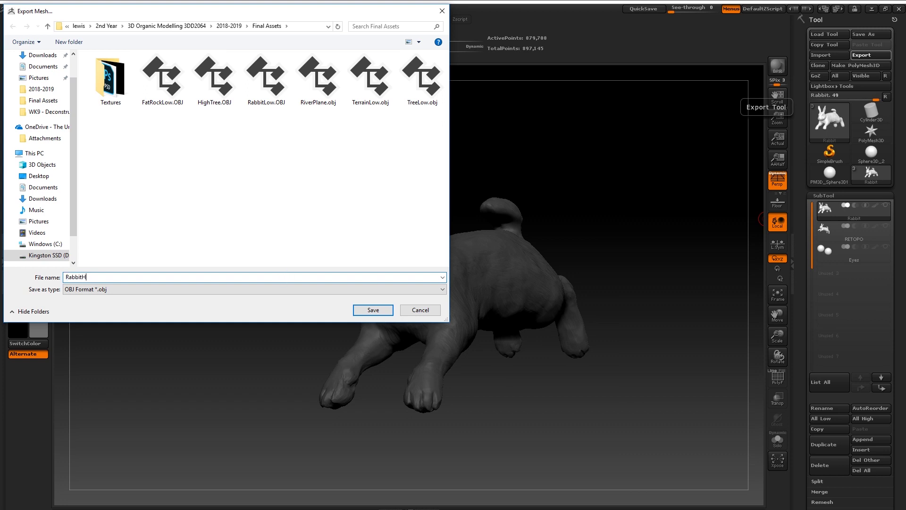
click(385, 311)
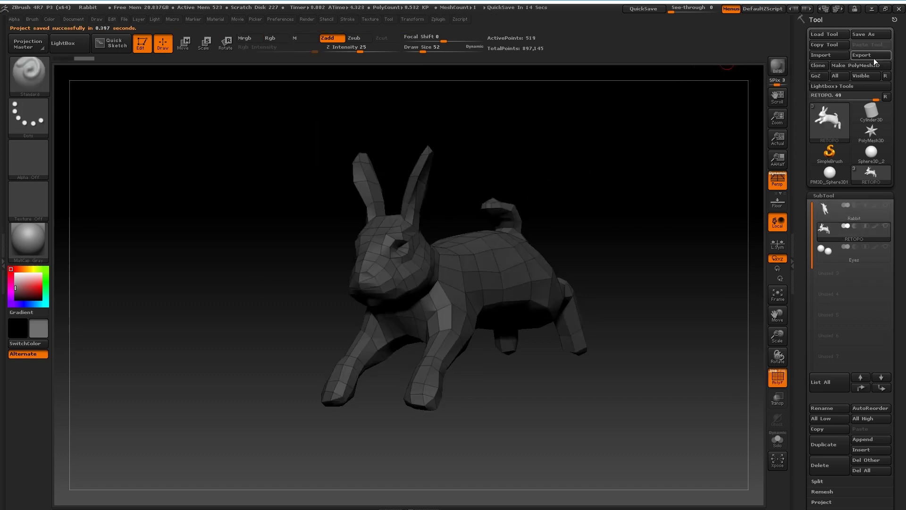
click(873, 58)
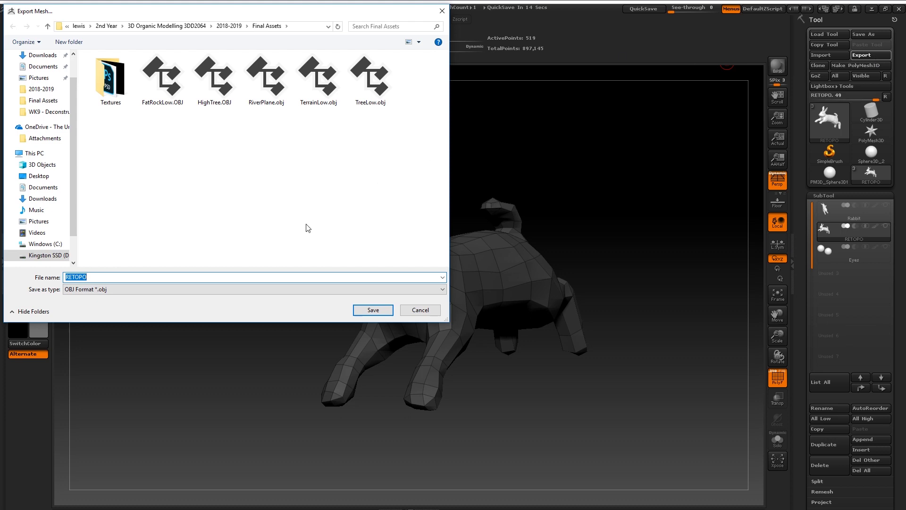
text(RabbitLow)
click(377, 310)
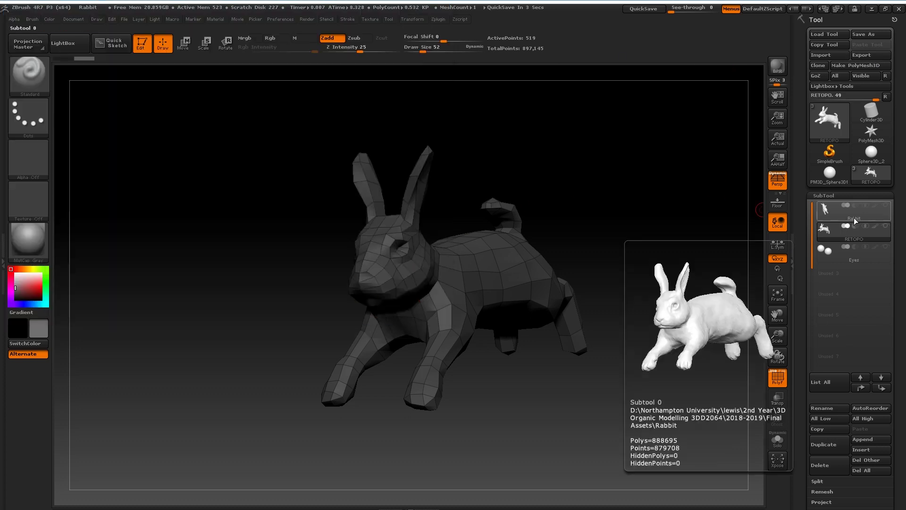
Step: Save the rabbit as Rabbit.ztl, then save the project over the existing Rabbit.zpr
click(870, 31)
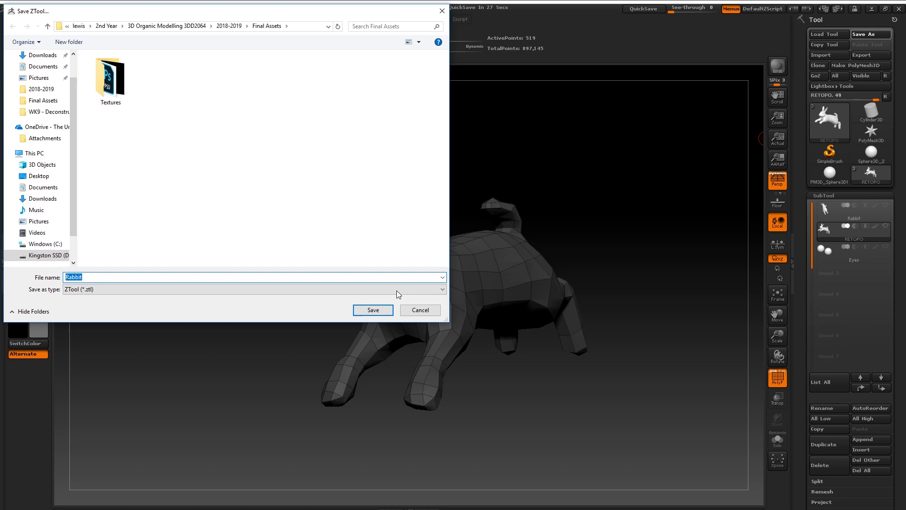
click(378, 311)
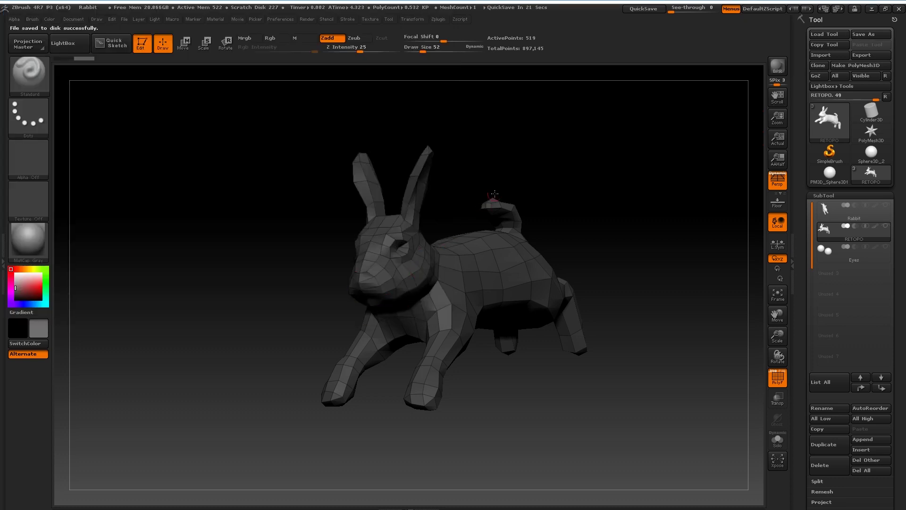
key(ctrl+s)
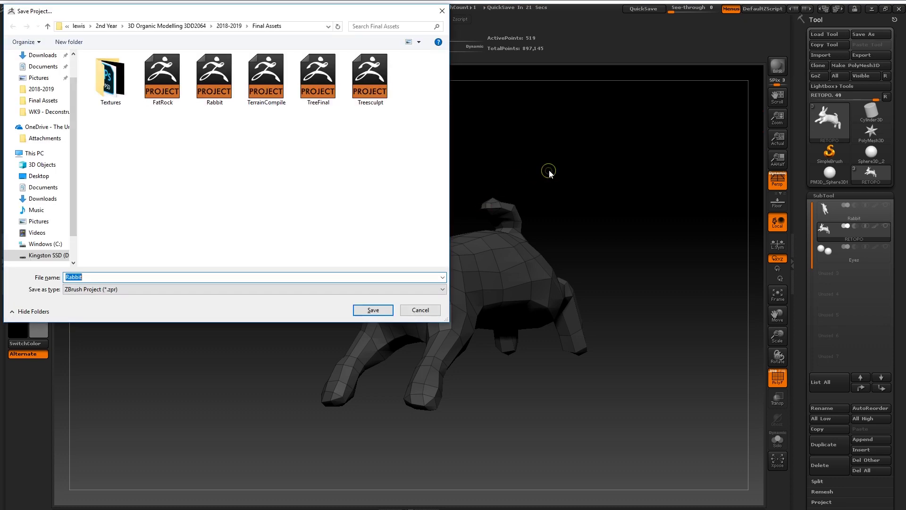
click(215, 79)
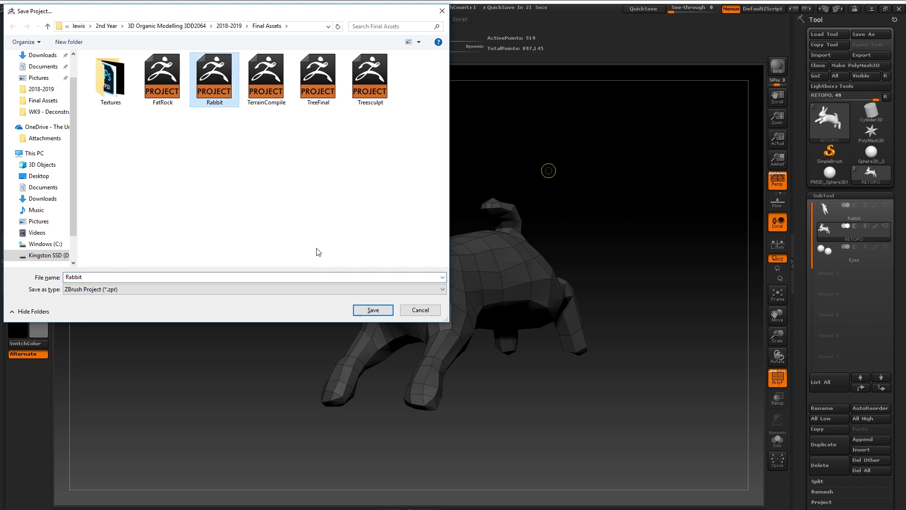
click(373, 310)
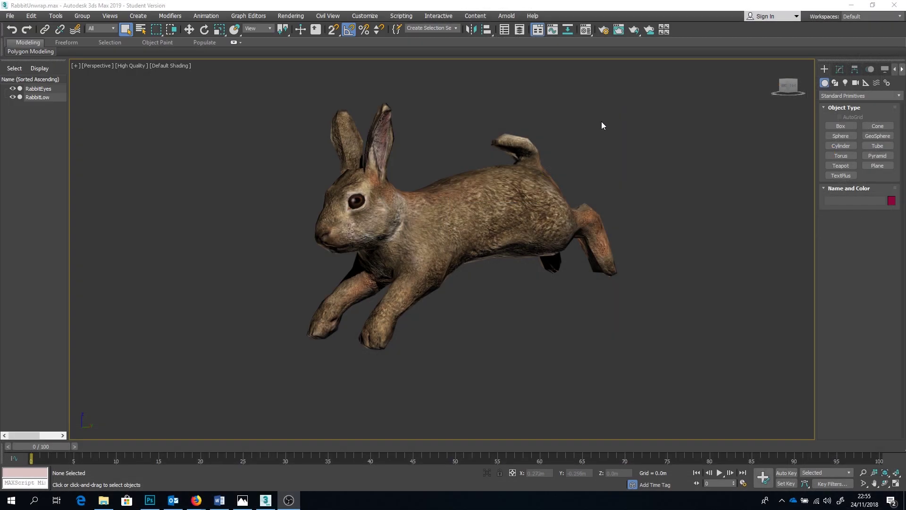
Step: Turn on Edged Faces and inspect the RabbitLow body and RabbitEyes wireframe around the head
mouse_move(601, 120)
alt+middle_down()
mouse_move(630, 119)
mouse_move(551, 134)
mouse_move(515, 186)
mouse_move(530, 131)
alt+middle_up()
key(F4)
click(515, 186)
scroll(471, 184, up, 3)
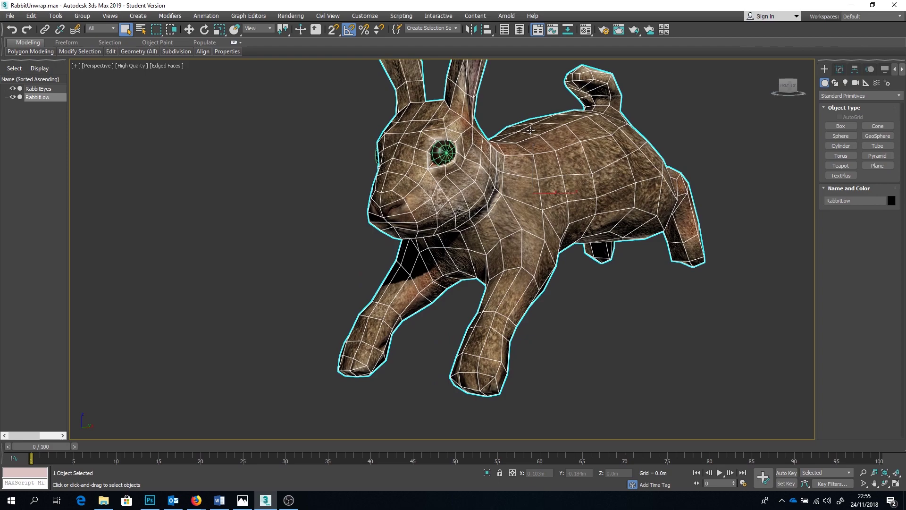
click(446, 150)
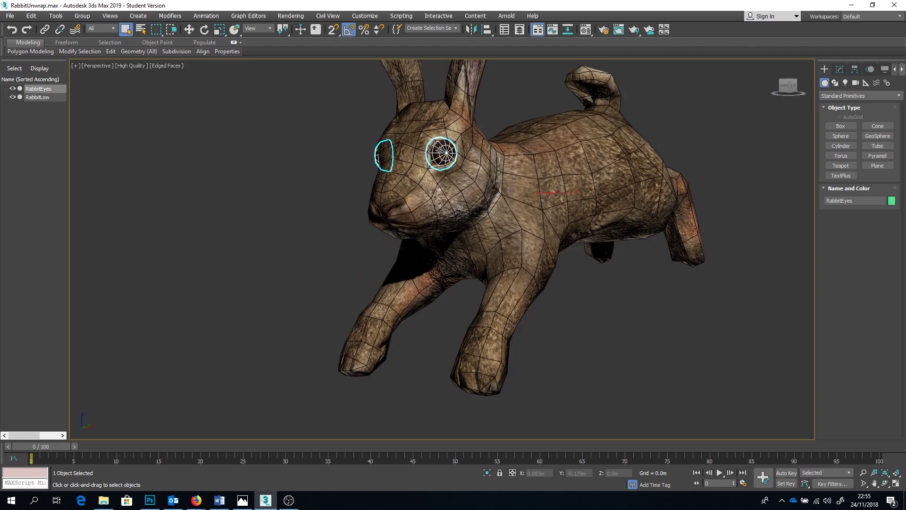
scroll(447, 151, up, 10)
alt+middle_drag(449, 149, 593, 184)
scroll(669, 177, down, 10)
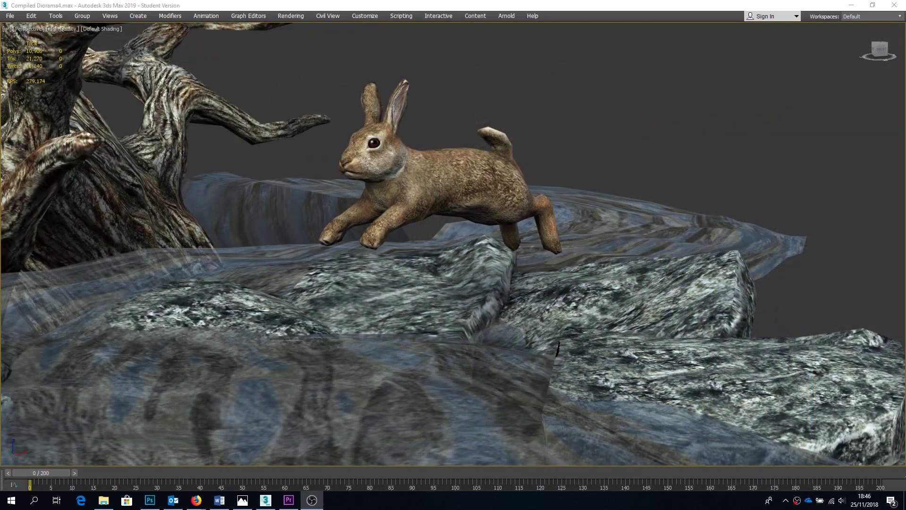